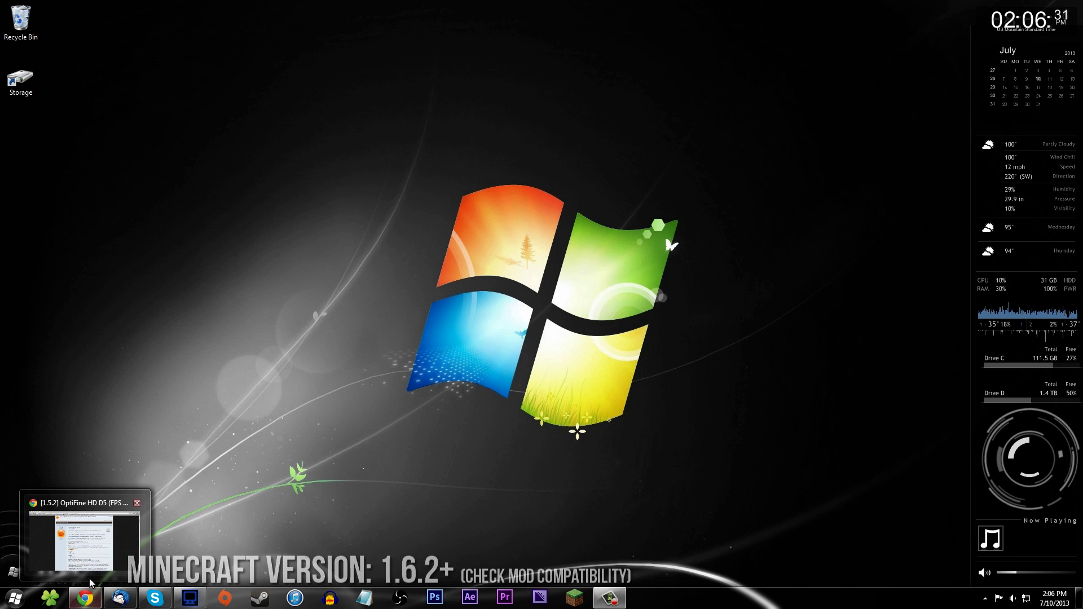
Restore the Chrome window showing the OptiFine HD D5 thread on the Minecraft Forums
{"action": "left_click", "coordinate": [90, 581]}
Scroll the OptiFine thread to the first post's 'Progress and Installation Instructions for 1.6.2' spoiler
{"action": "scroll", "coordinate": [316, 346], "scroll_direction": "up", "scroll_amount": 3}
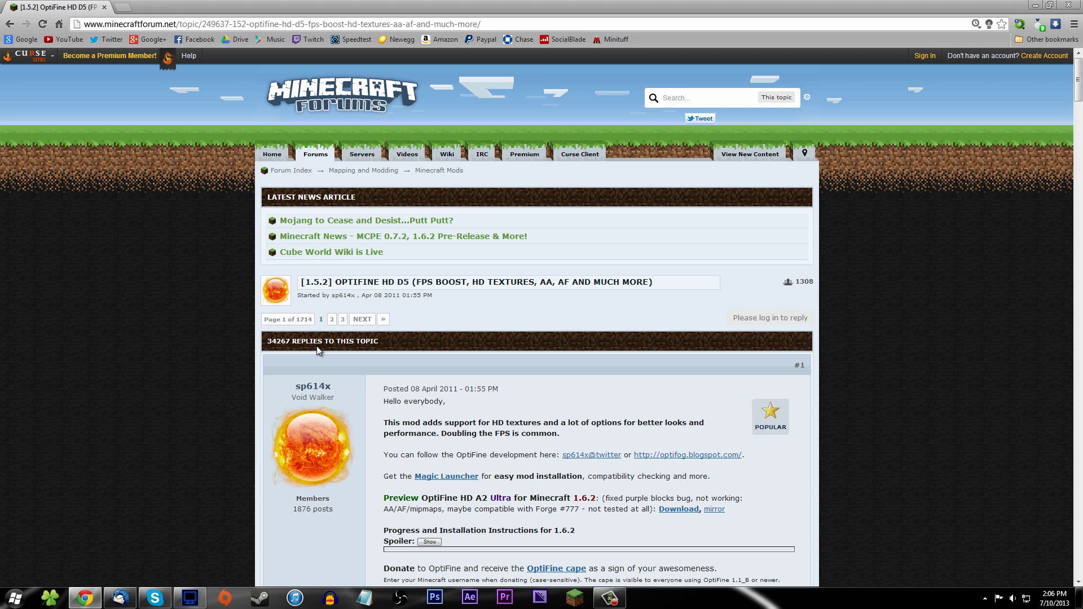
{"action": "scroll", "coordinate": [315, 332], "scroll_direction": "down", "scroll_amount": 3}
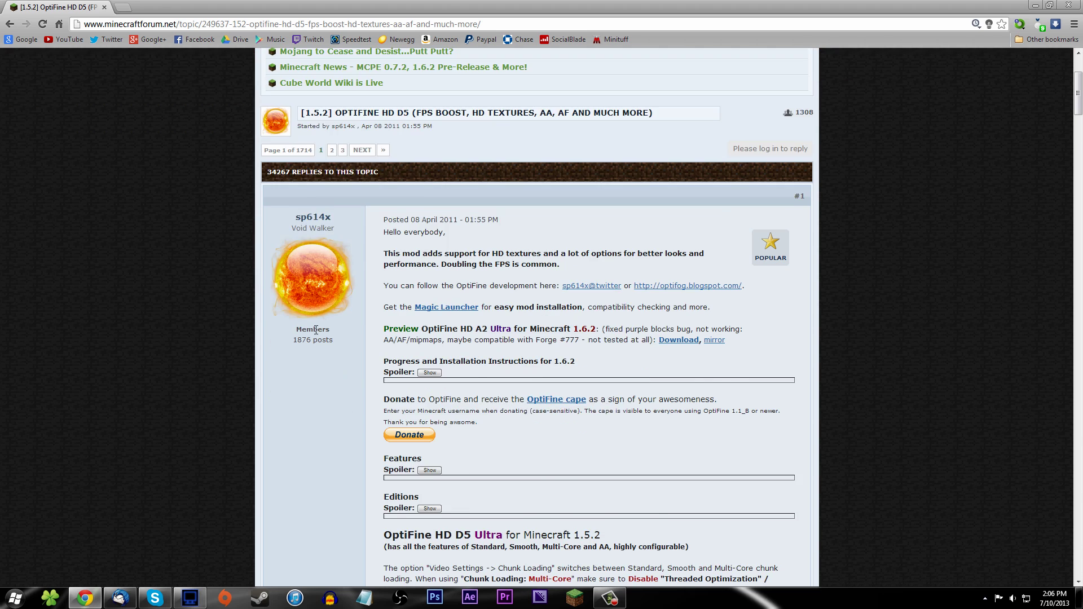
{"action": "scroll", "coordinate": [314, 333], "scroll_direction": "up", "scroll_amount": 3}
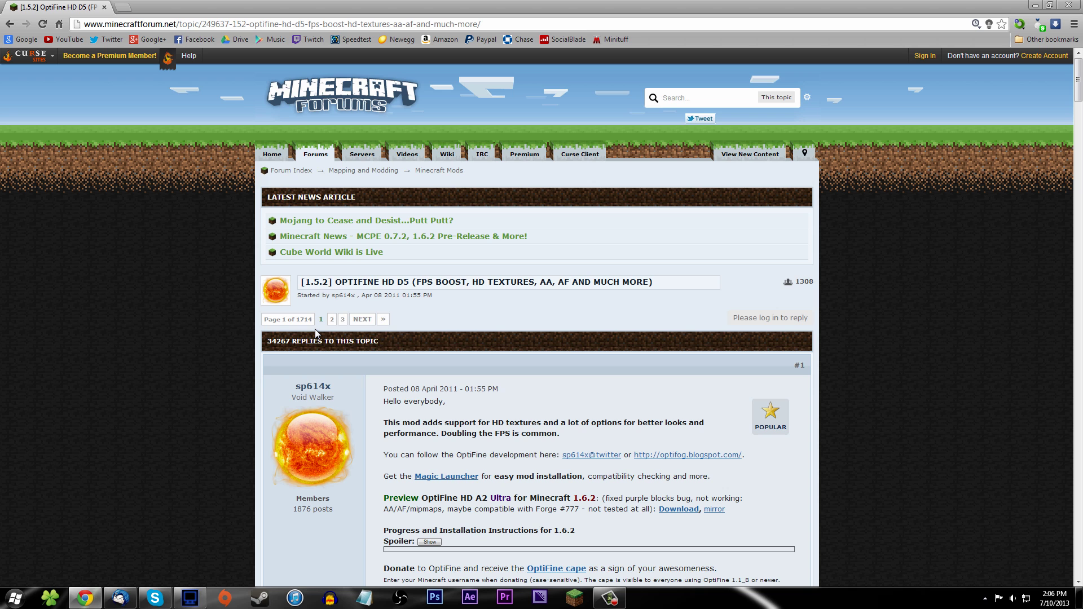
{"action": "scroll", "coordinate": [316, 333], "scroll_direction": "down", "scroll_amount": 5}
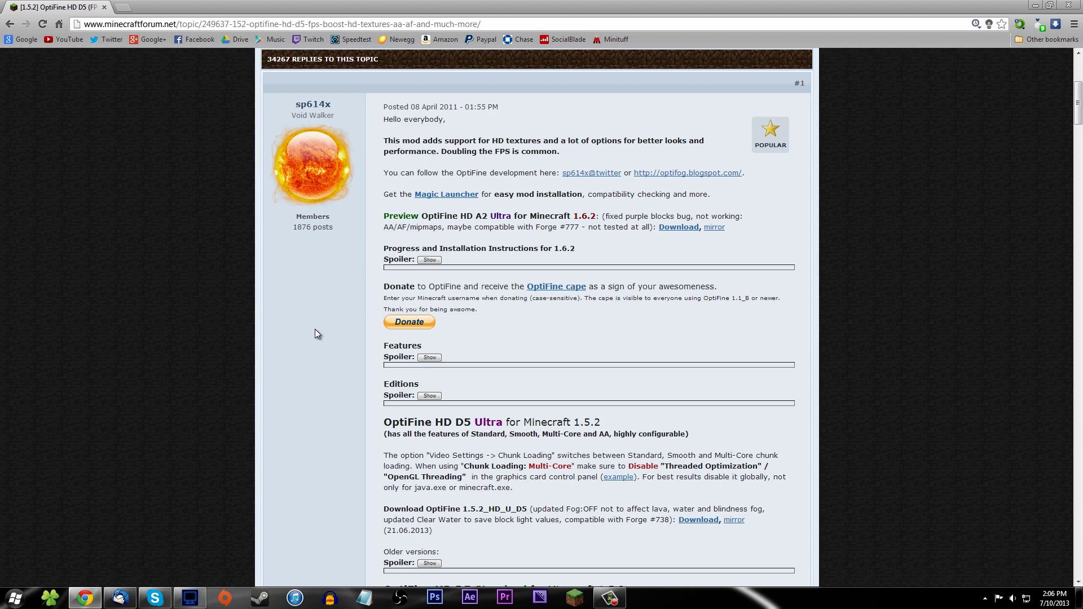
{"action": "scroll", "coordinate": [316, 334], "scroll_direction": "up", "scroll_amount": 5}
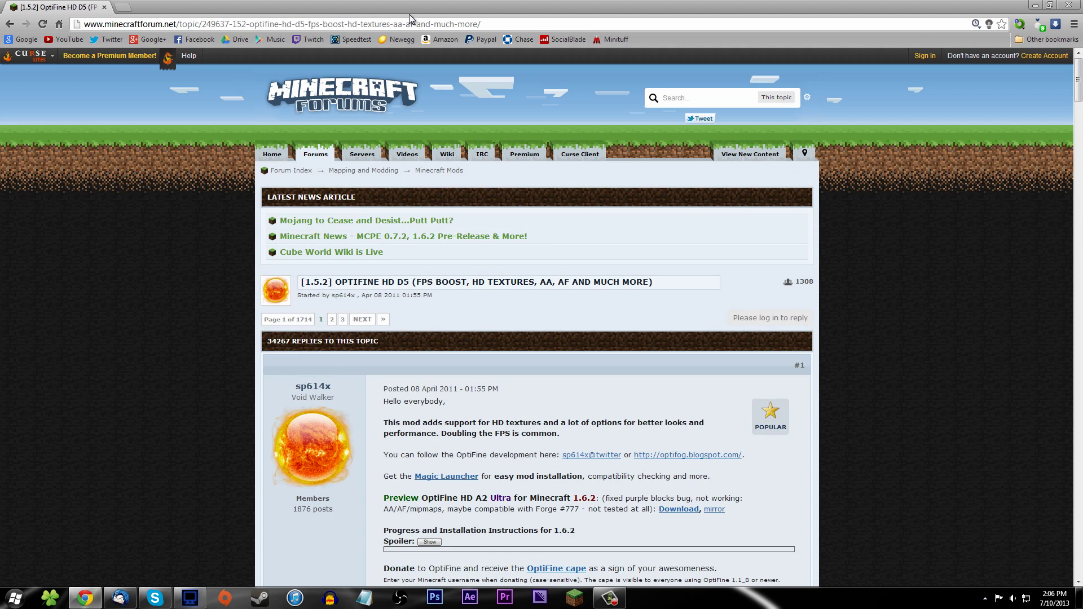
{"action": "left_click_drag", "start_coordinate": [490, 24], "coordinate": [83, 24]}
{"action": "left_click", "coordinate": [133, 264]}
{"action": "scroll", "coordinate": [134, 264], "scroll_direction": "down", "scroll_amount": 5}
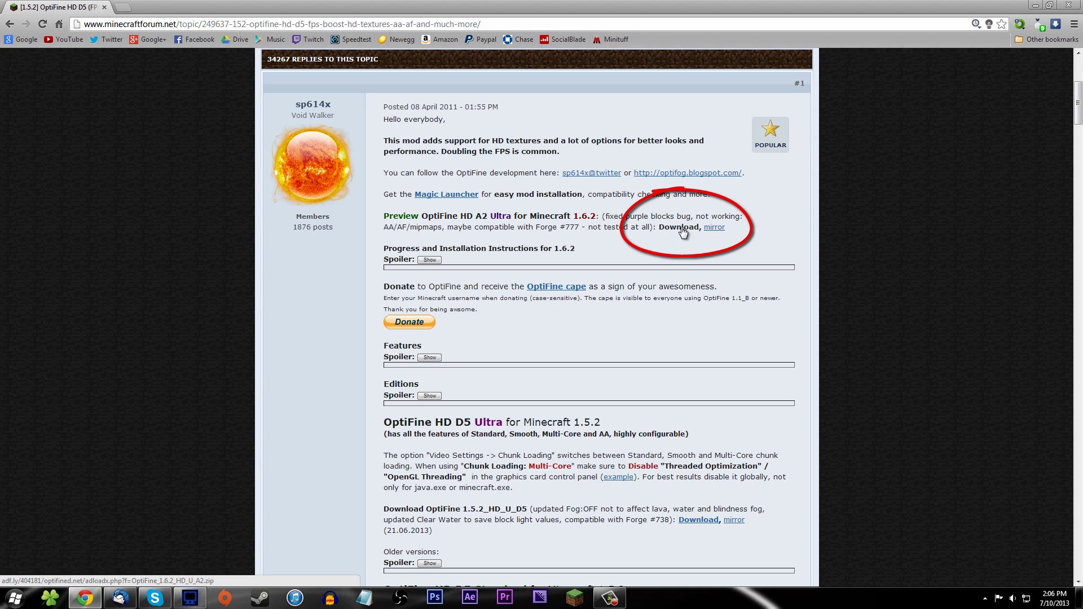
Expand the 1.6.2 installation instructions spoiler and scroll through its steps
{"action": "left_click", "coordinate": [430, 259]}
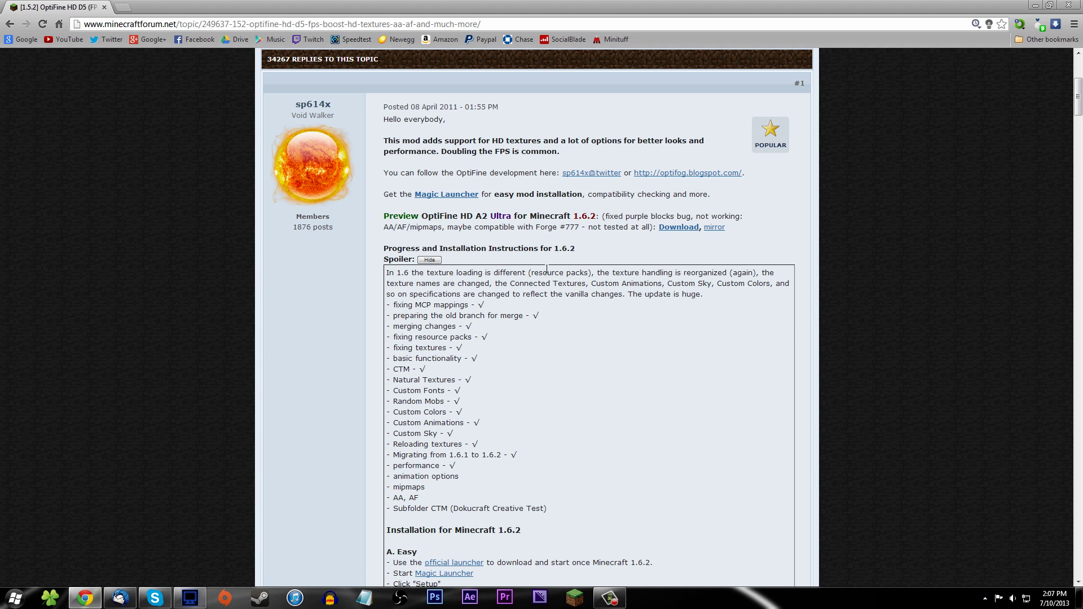
{"action": "scroll", "coordinate": [546, 270], "scroll_direction": "down", "scroll_amount": 2}
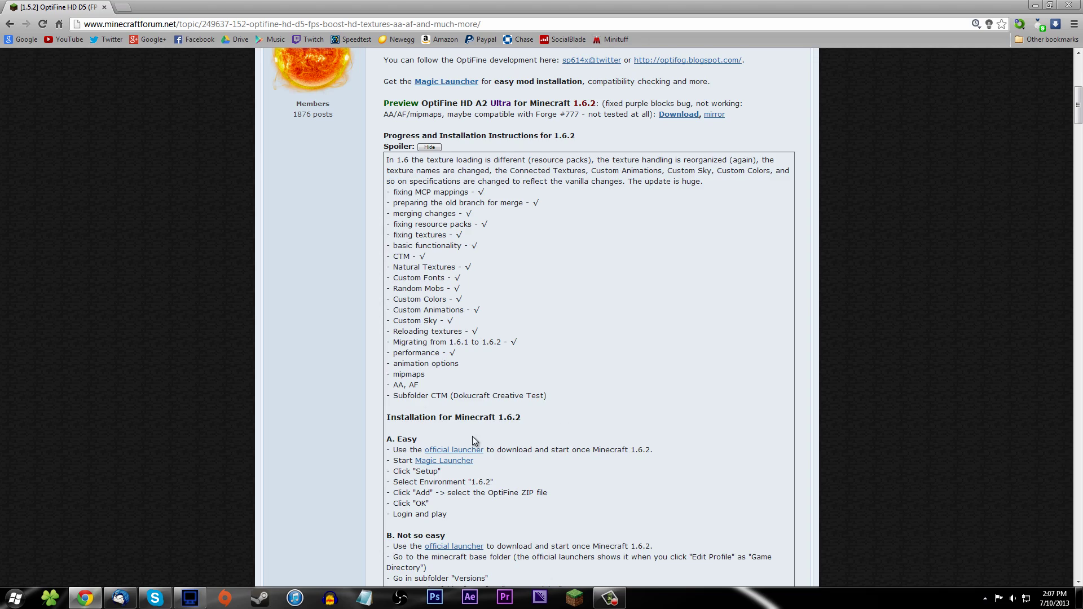
{"action": "scroll", "coordinate": [472, 437], "scroll_direction": "down", "scroll_amount": 1}
{"action": "scroll", "coordinate": [452, 361], "scroll_direction": "down", "scroll_amount": 9}
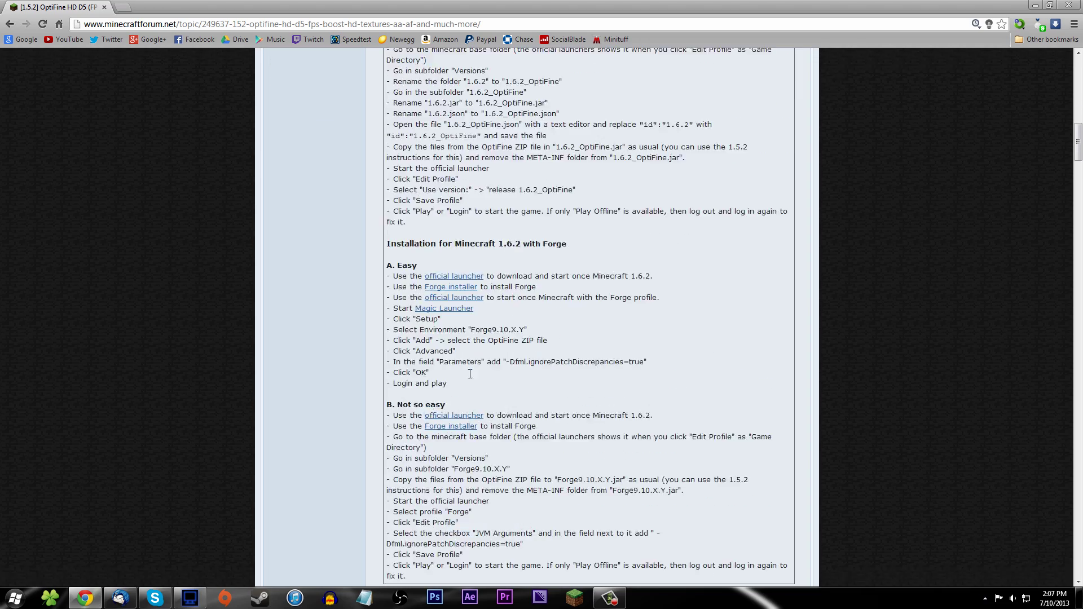
{"action": "scroll", "coordinate": [463, 373], "scroll_direction": "up", "scroll_amount": 5}
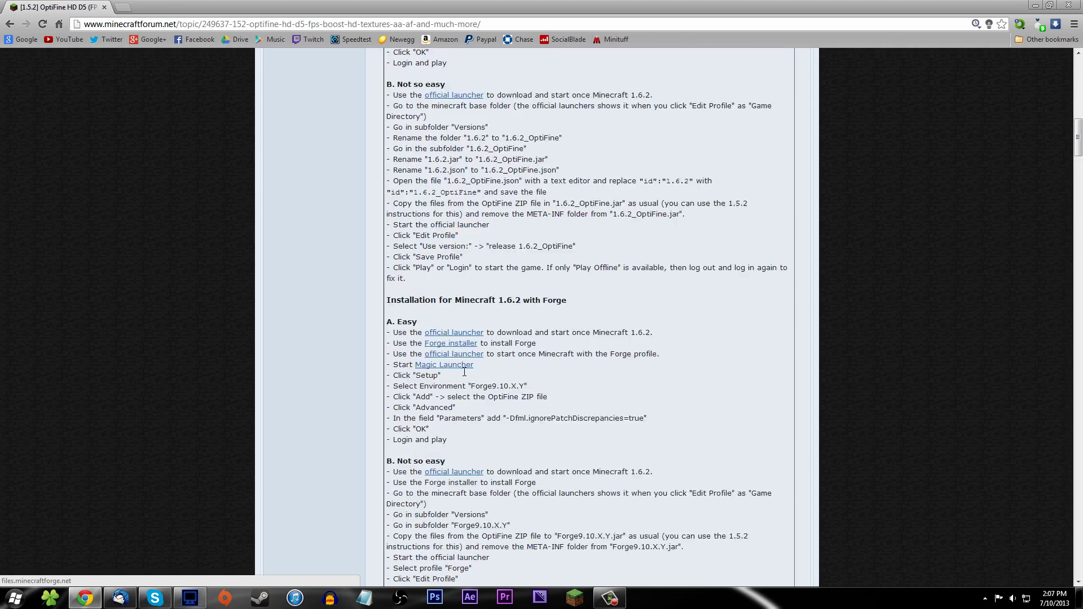
{"action": "scroll", "coordinate": [464, 372], "scroll_direction": "up", "scroll_amount": 9}
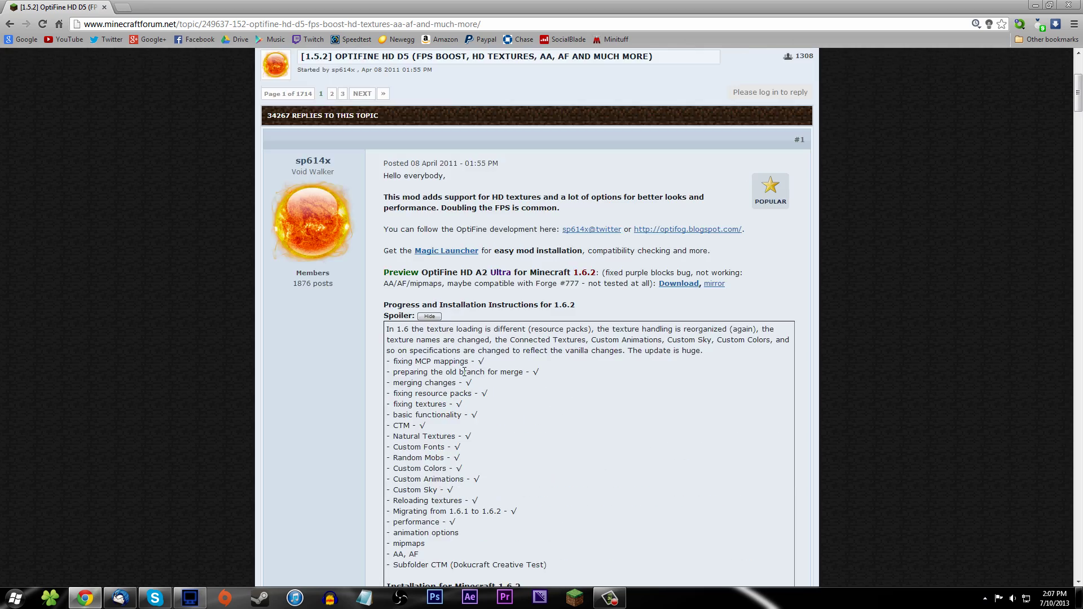
{"action": "scroll", "coordinate": [465, 389], "scroll_direction": "down", "scroll_amount": 18}
{"action": "scroll", "coordinate": [466, 402], "scroll_direction": "up", "scroll_amount": 5}
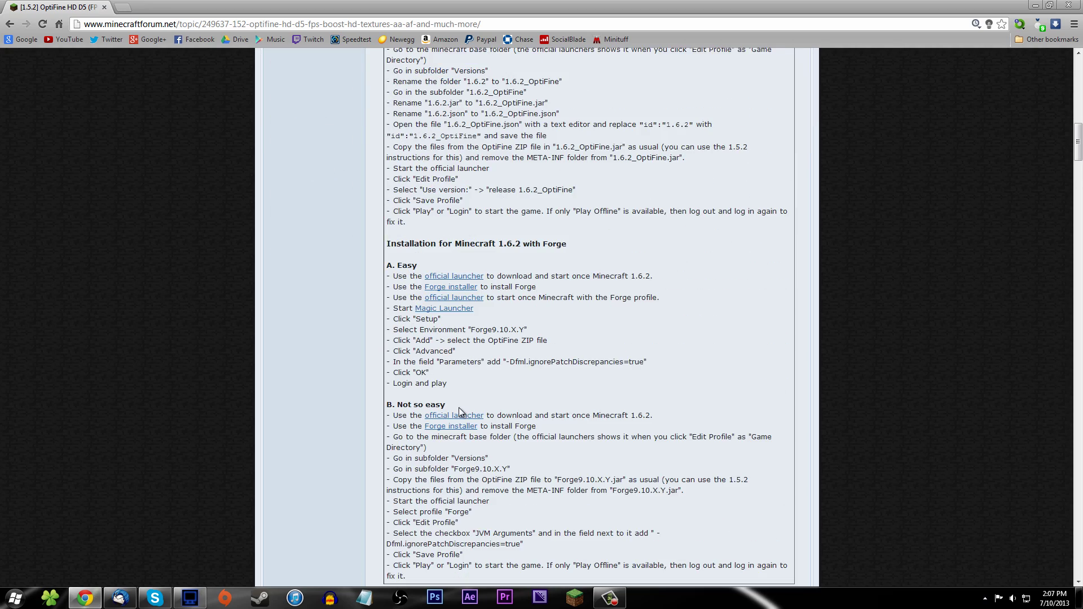
{"action": "scroll", "coordinate": [458, 407], "scroll_direction": "up", "scroll_amount": 5}
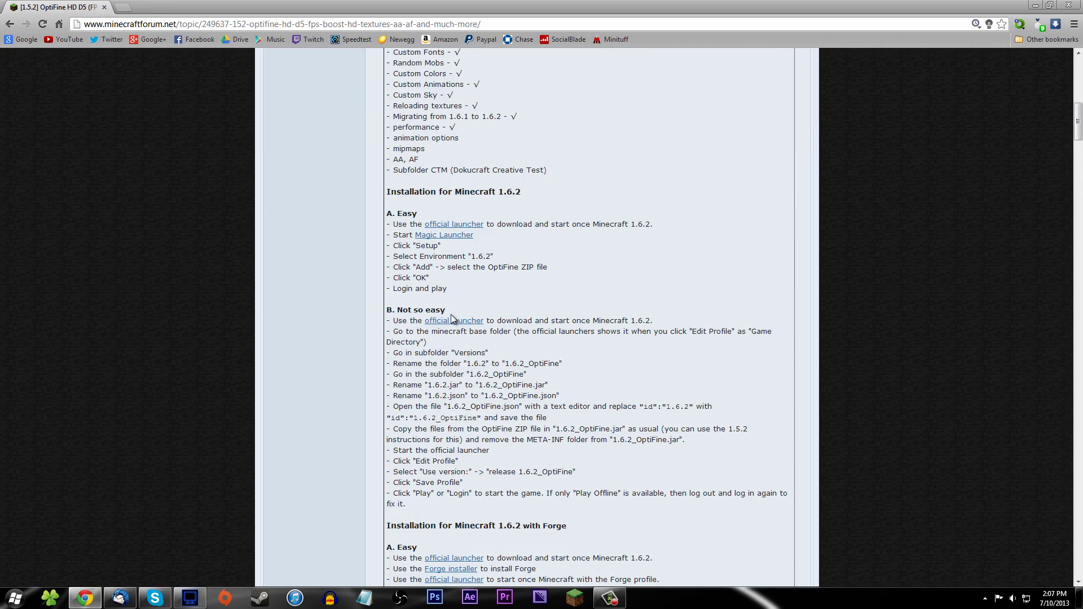
Highlight the 'B. Not so easy' heading and the ignorePatchDiscrepancies argument text
{"action": "left_click_drag", "start_coordinate": [451, 315], "coordinate": [389, 310]}
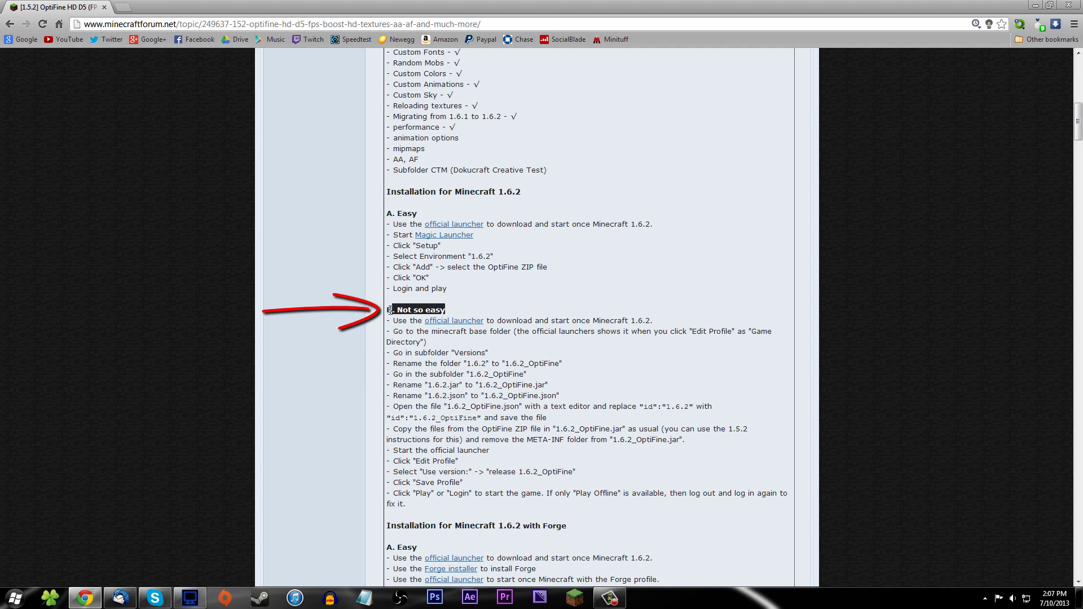
{"action": "left_click", "coordinate": [462, 295]}
{"action": "scroll", "coordinate": [423, 241], "scroll_direction": "down", "scroll_amount": 6}
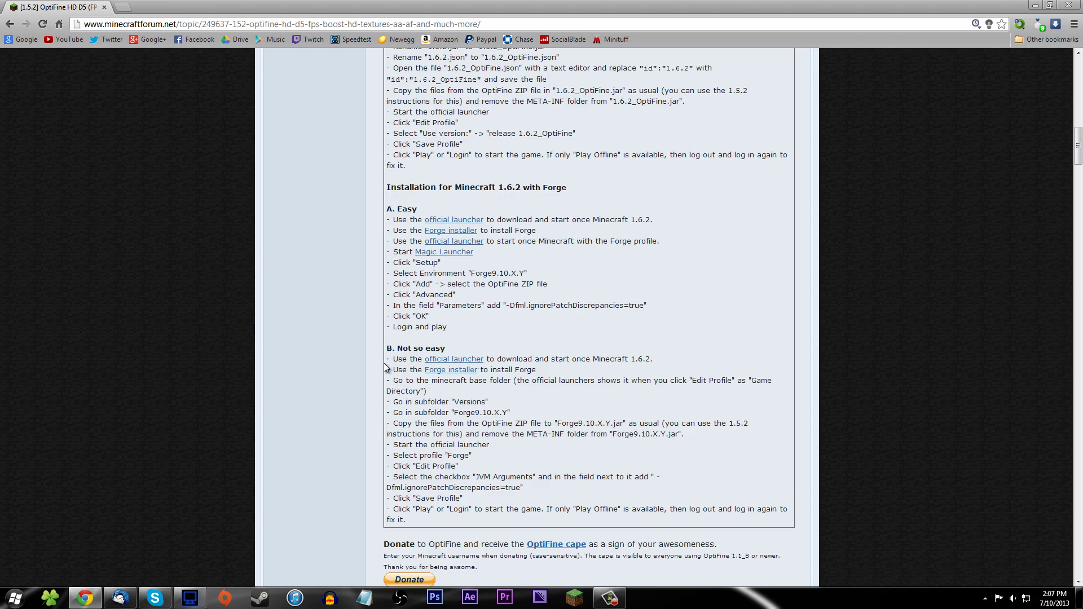
{"action": "left_click_drag", "start_coordinate": [525, 487], "coordinate": [437, 498]}
Collapse the instructions spoiler and highlight '1.6.2' in the post's Preview line
{"action": "left_click", "coordinate": [484, 434]}
{"action": "scroll", "coordinate": [480, 395], "scroll_direction": "up", "scroll_amount": 18}
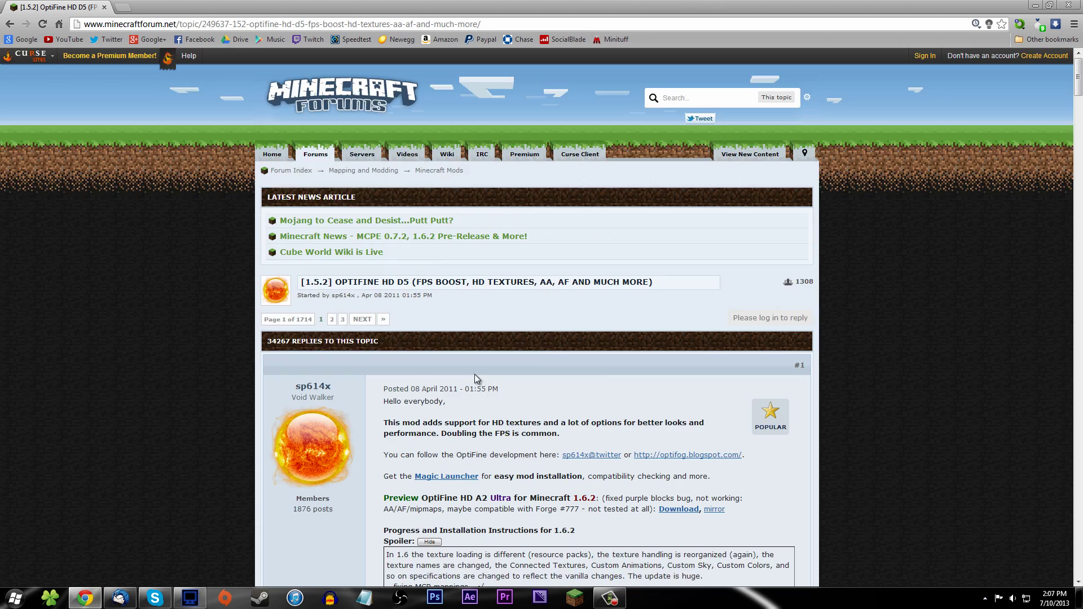
{"action": "scroll", "coordinate": [474, 374], "scroll_direction": "down", "scroll_amount": 7}
{"action": "scroll", "coordinate": [475, 379], "scroll_direction": "down", "scroll_amount": 5}
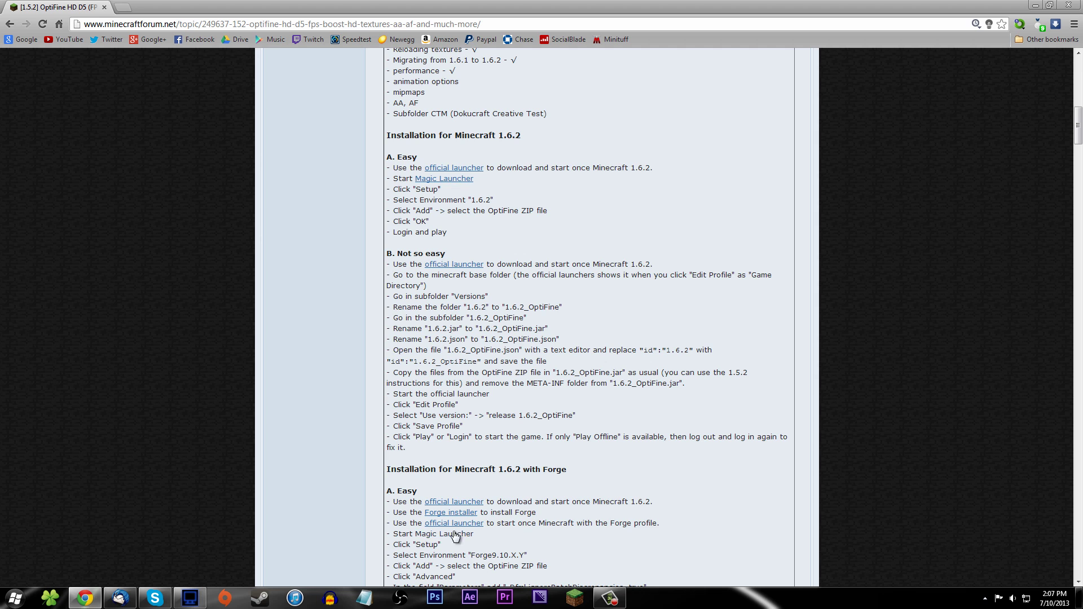
{"action": "scroll", "coordinate": [470, 383], "scroll_direction": "up", "scroll_amount": 4}
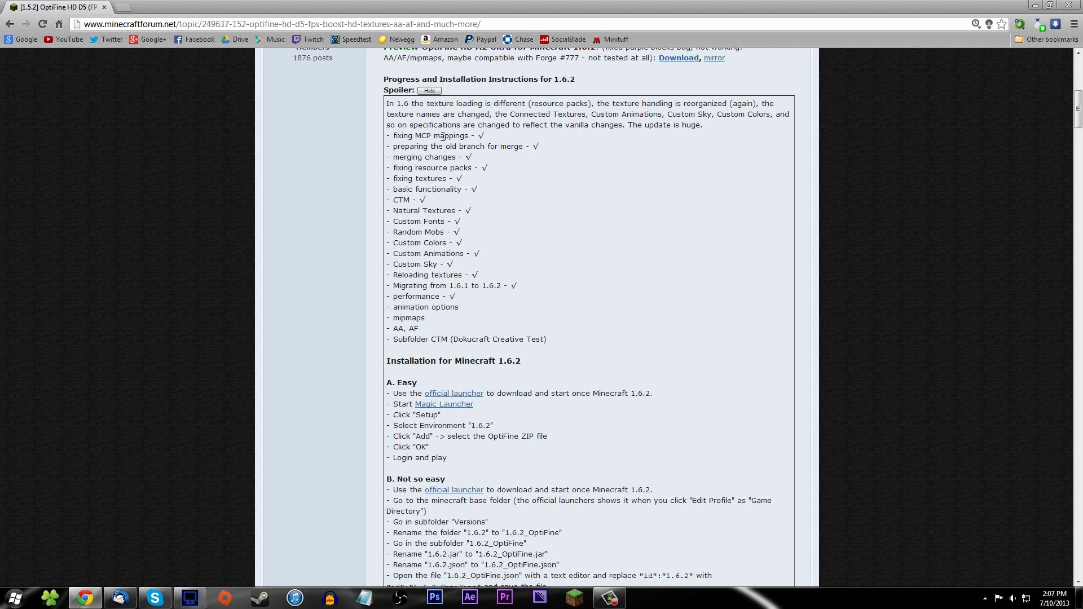
{"action": "left_click", "coordinate": [429, 91]}
{"action": "scroll", "coordinate": [451, 237], "scroll_direction": "up", "scroll_amount": 7}
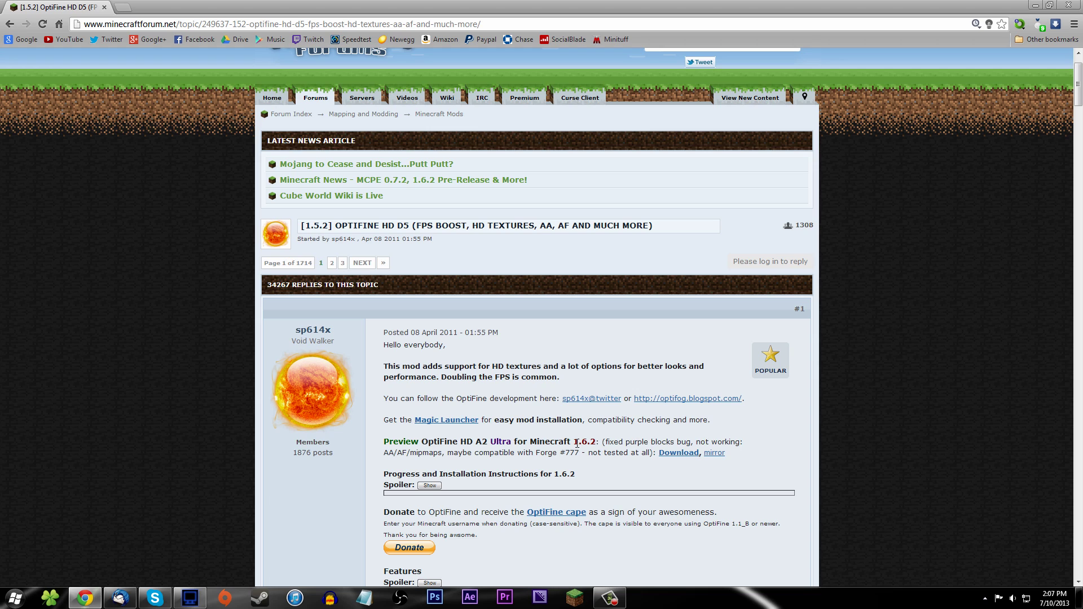
{"action": "left_click_drag", "start_coordinate": [576, 441], "coordinate": [601, 441]}
Minimize Chrome, confirm OptiFine_1.6.2_HD_U_A2.zip is in Downloads, then call up Run
{"action": "left_click", "coordinate": [576, 441]}
{"action": "left_click", "coordinate": [1035, 5]}
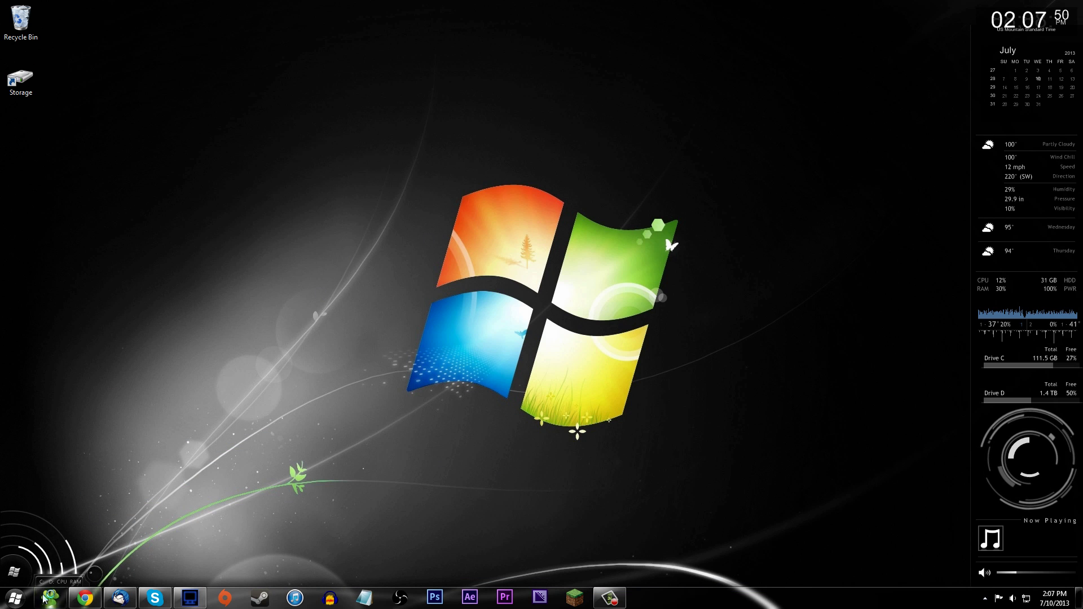
{"action": "left_click", "coordinate": [48, 598]}
{"action": "left_click", "coordinate": [172, 281]}
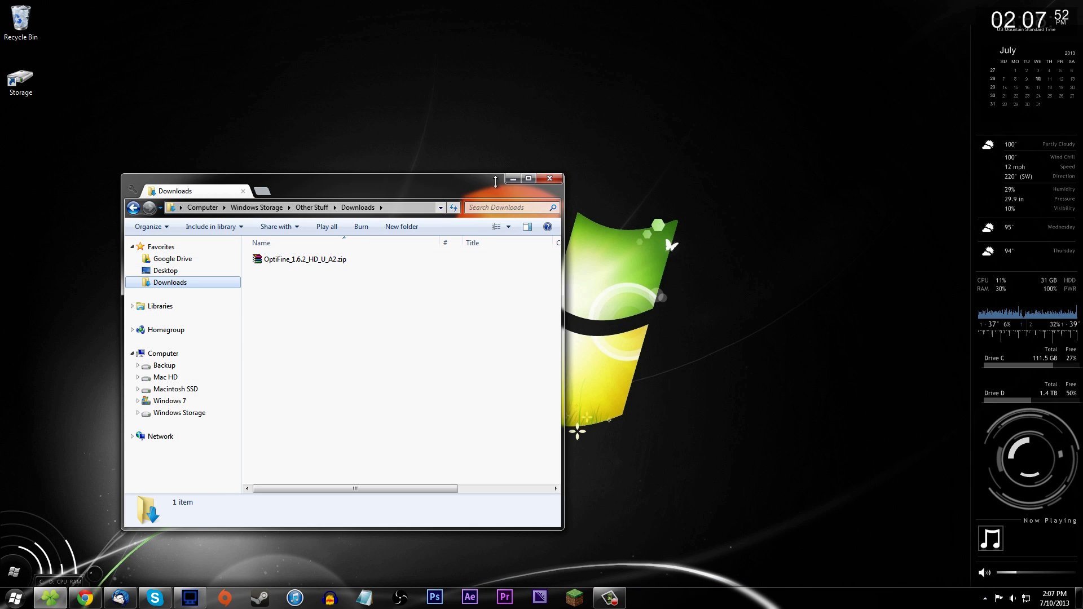
{"action": "left_click", "coordinate": [549, 178]}
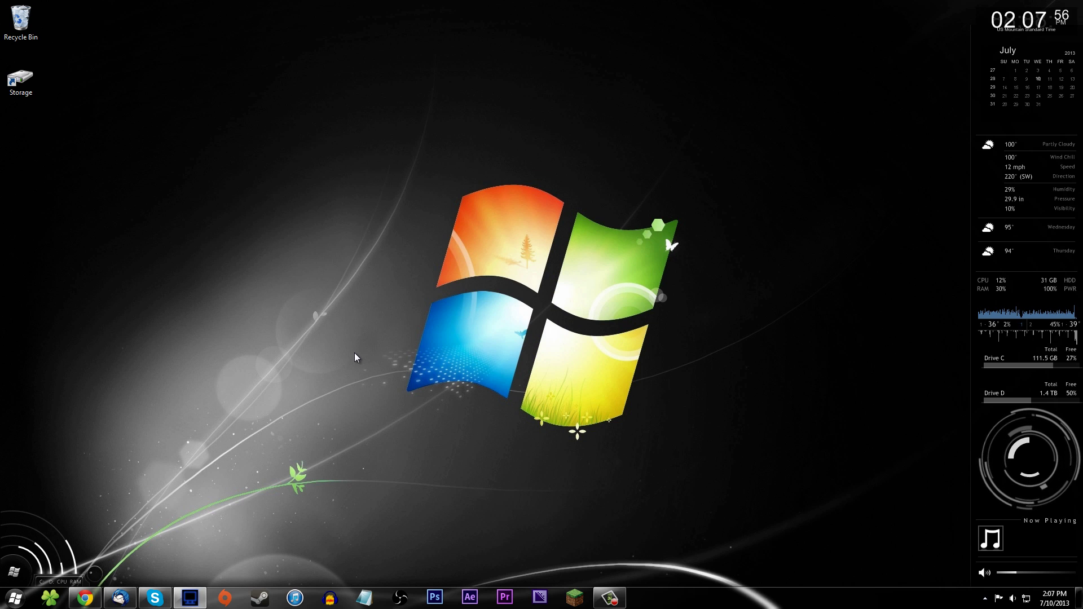
{"action": "key", "text": "super+r"}
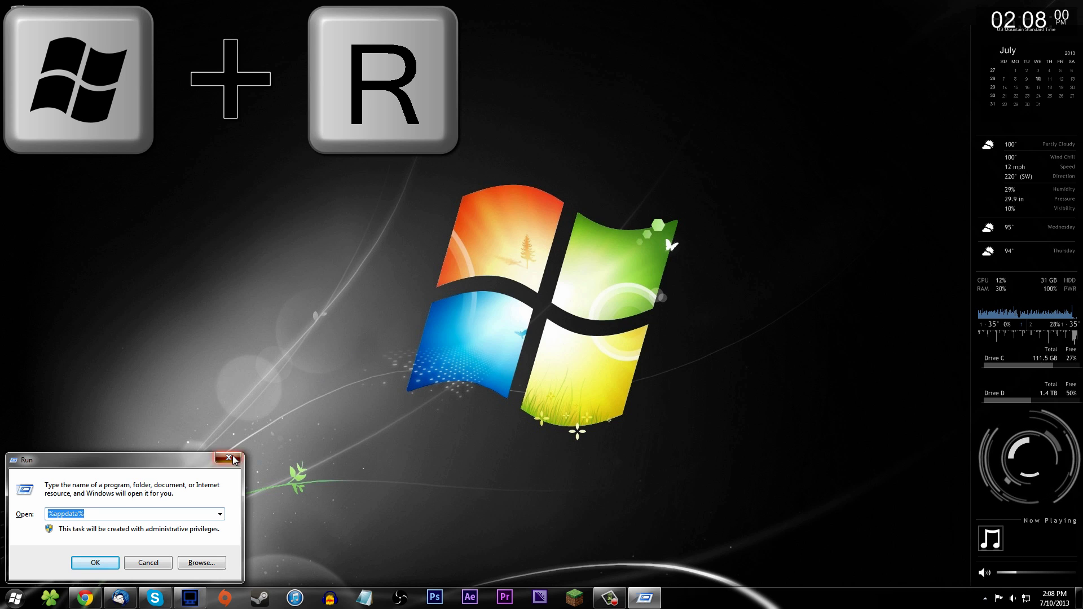
Relaunch Run through a Start search for 'RUN' and open %appdata% in Explorer
{"action": "left_click", "coordinate": [233, 458]}
{"action": "left_click", "coordinate": [15, 598]}
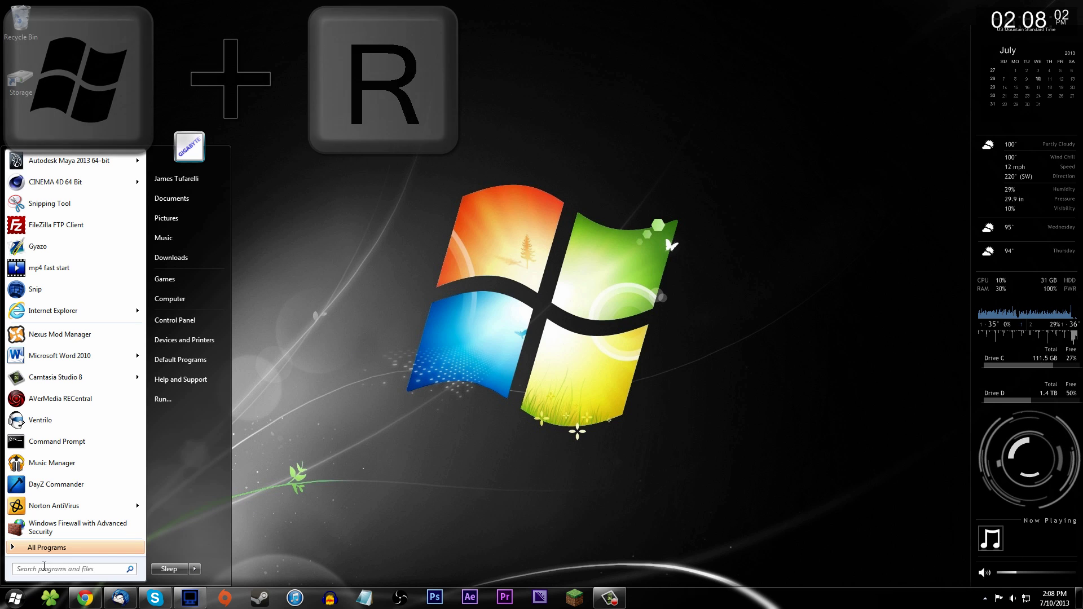
{"action": "type", "text": "RUN"}
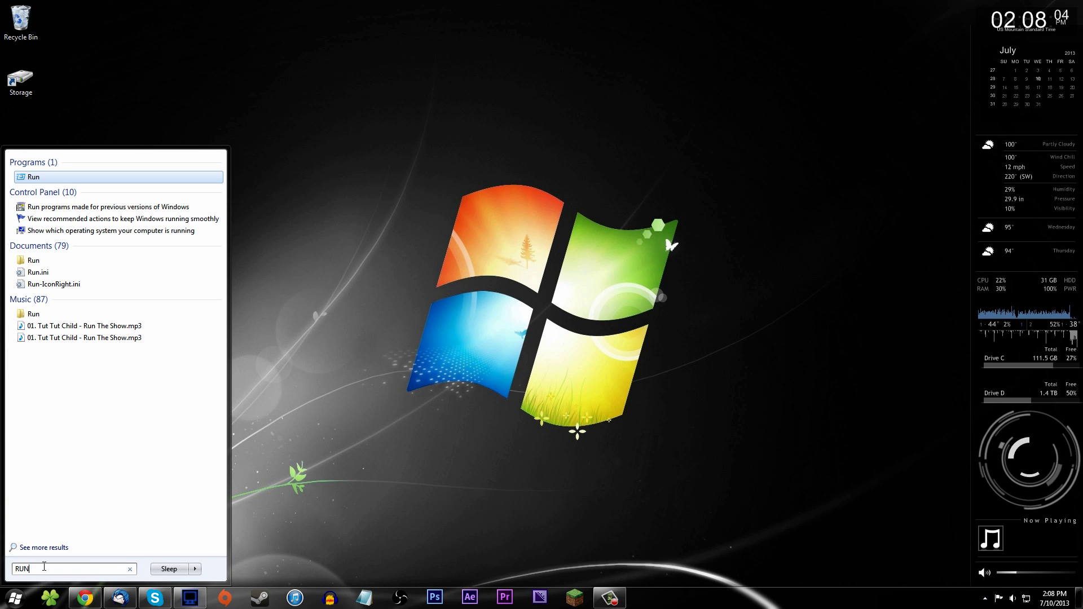
{"action": "key", "text": "Return"}
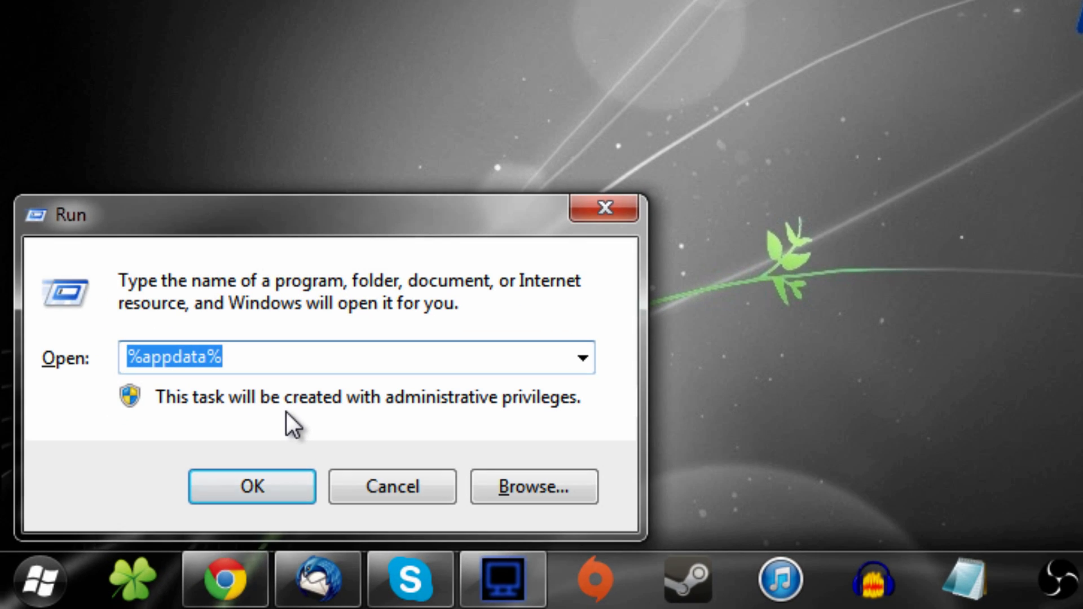
{"action": "left_click", "coordinate": [245, 357]}
{"action": "key", "text": "shift+Left"}
{"action": "left_click", "coordinate": [299, 358]}
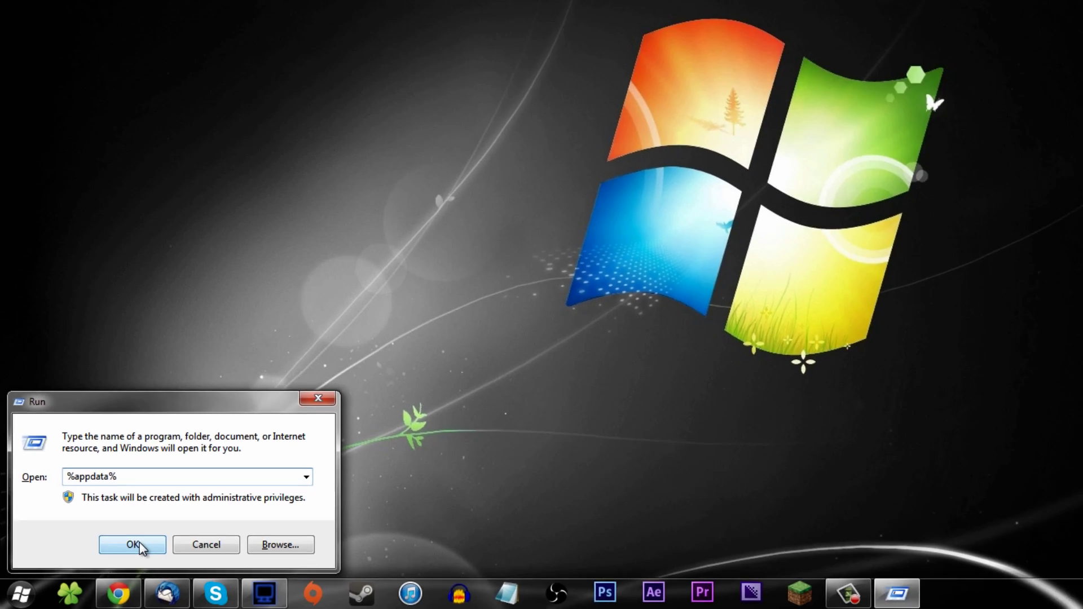
{"action": "key", "text": "shift+Home"}
{"action": "key", "text": "Return"}
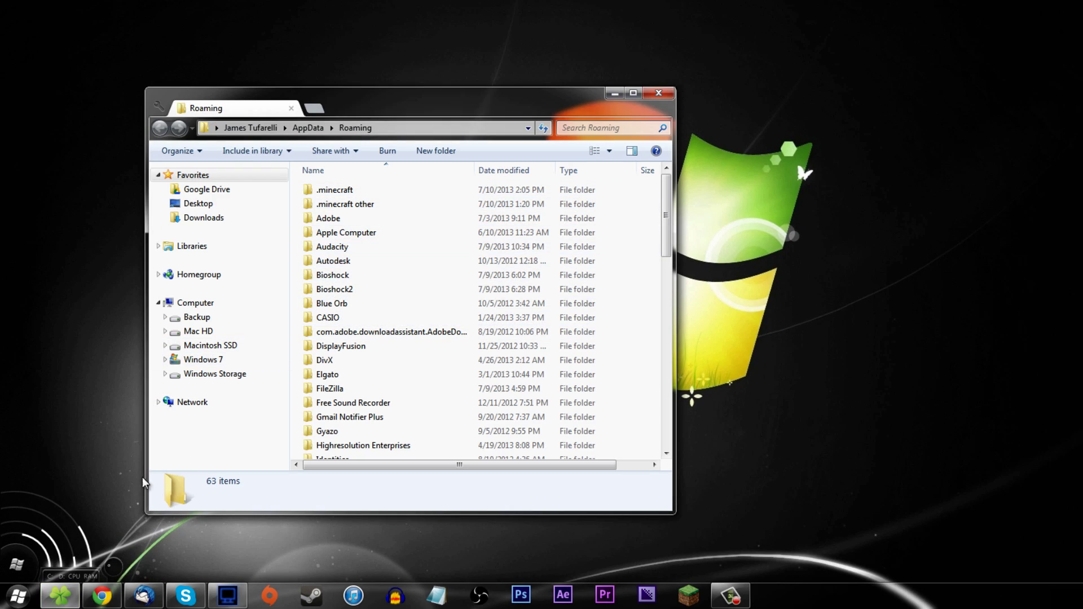
{"action": "left_click", "coordinate": [16, 599]}
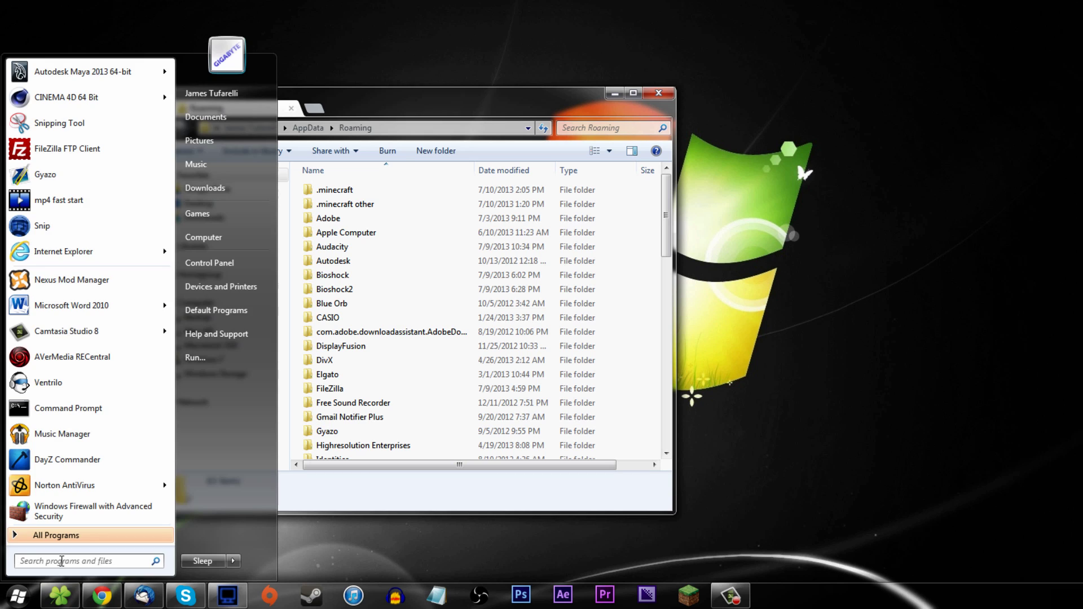
{"action": "left_click", "coordinate": [95, 567]}
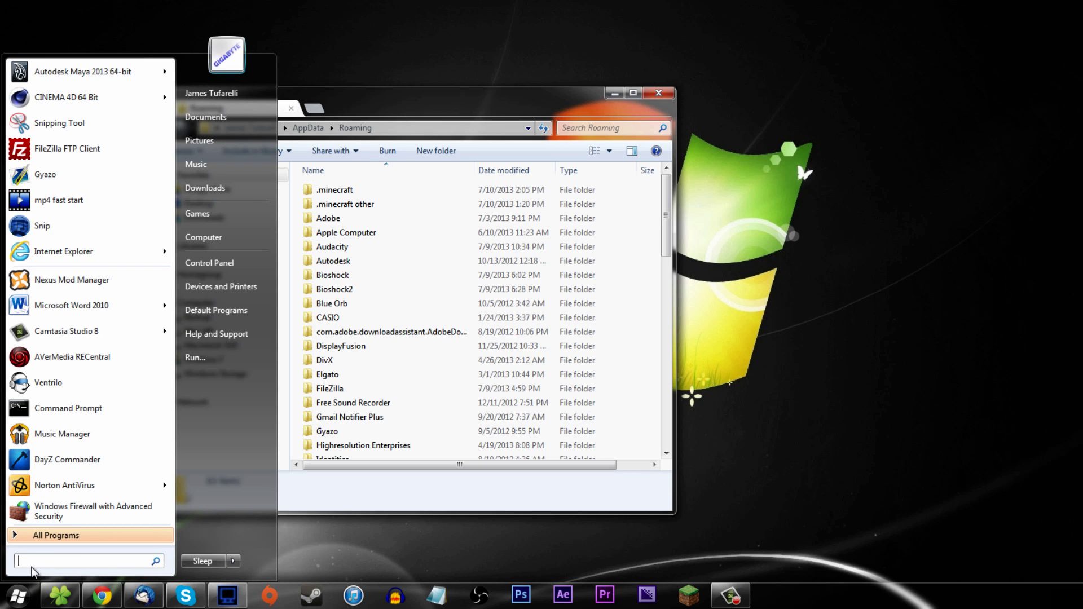
{"action": "left_click", "coordinate": [224, 361]}
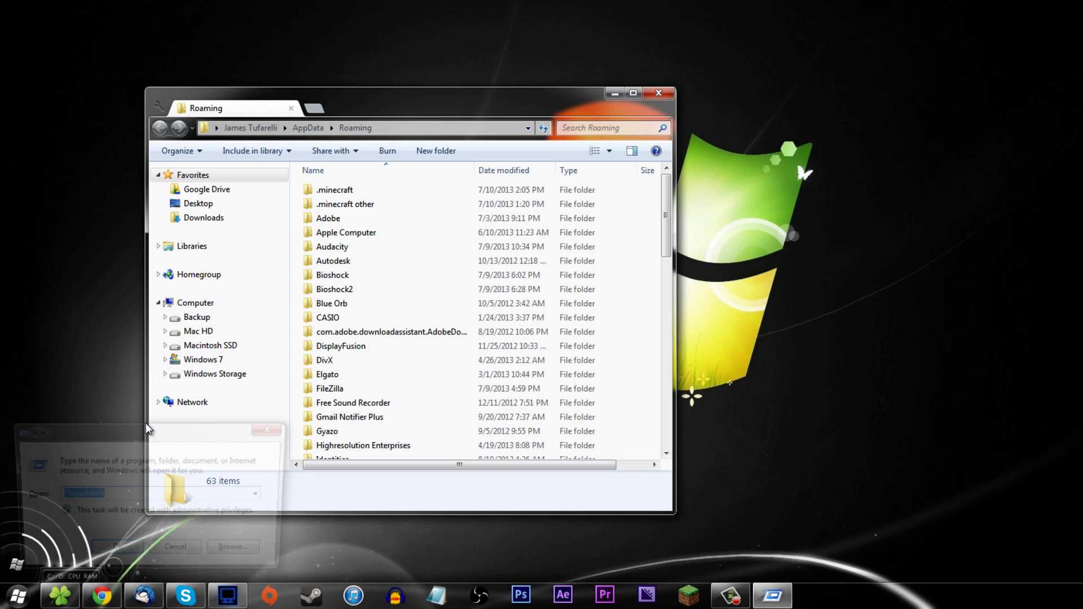
{"action": "left_click_drag", "start_coordinate": [129, 495], "coordinate": [69, 494]}
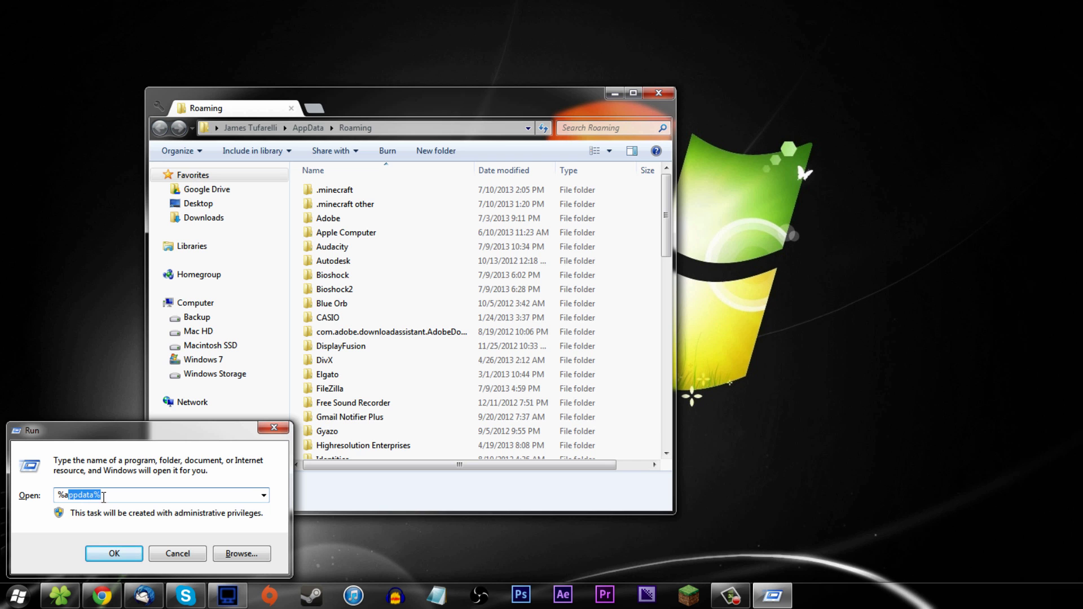
{"action": "left_click", "coordinate": [273, 427]}
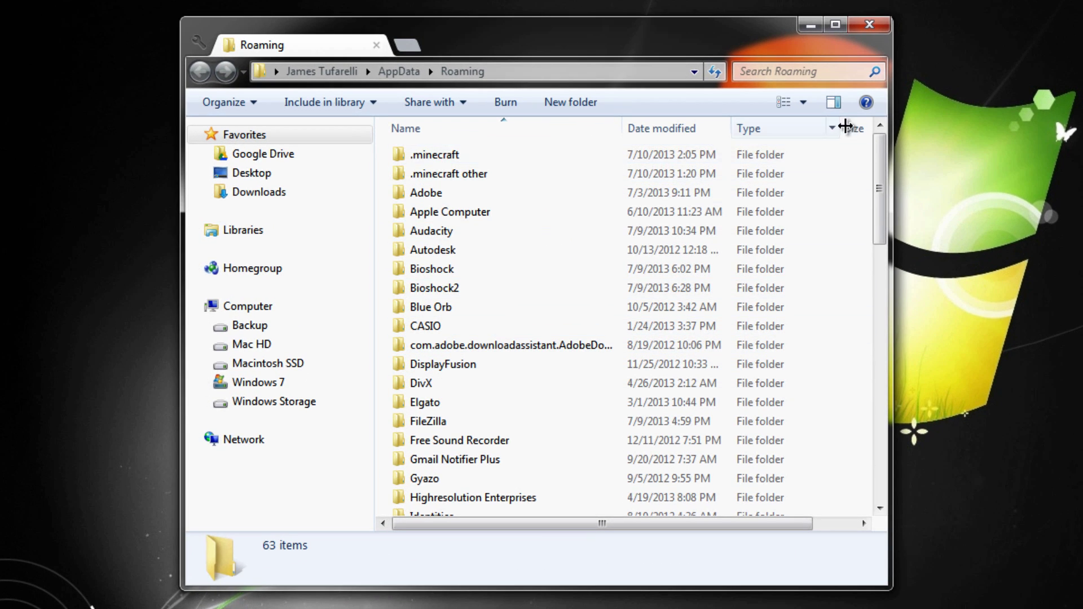
{"action": "scroll", "coordinate": [479, 186], "scroll_direction": "down", "scroll_amount": 8}
{"action": "scroll", "coordinate": [479, 162], "scroll_direction": "up", "scroll_amount": 7}
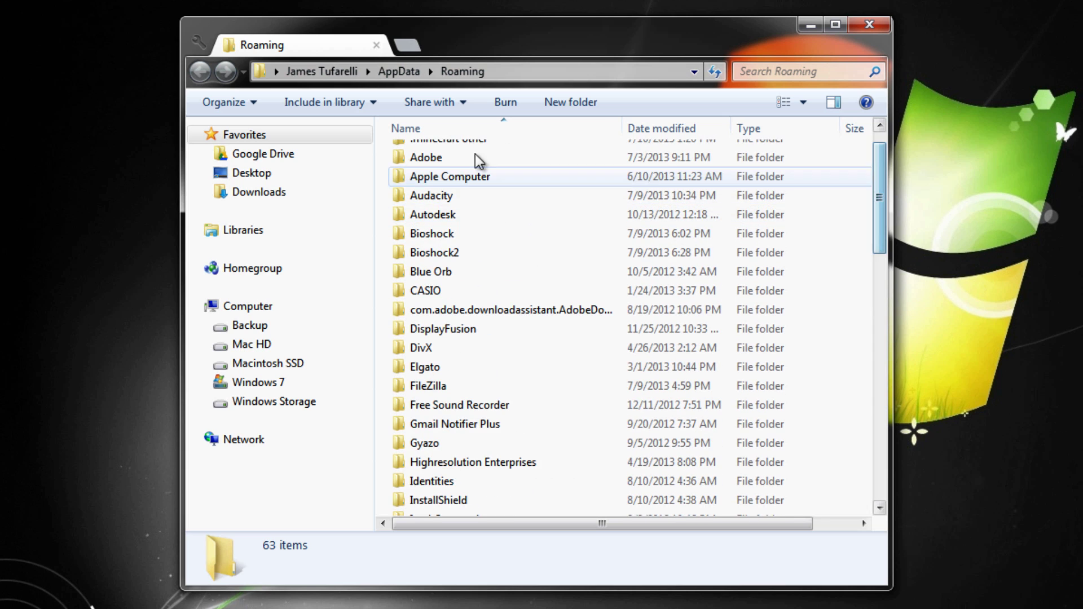
{"action": "left_click", "coordinate": [479, 128]}
{"action": "left_click_drag", "start_coordinate": [879, 248], "coordinate": [862, 493]}
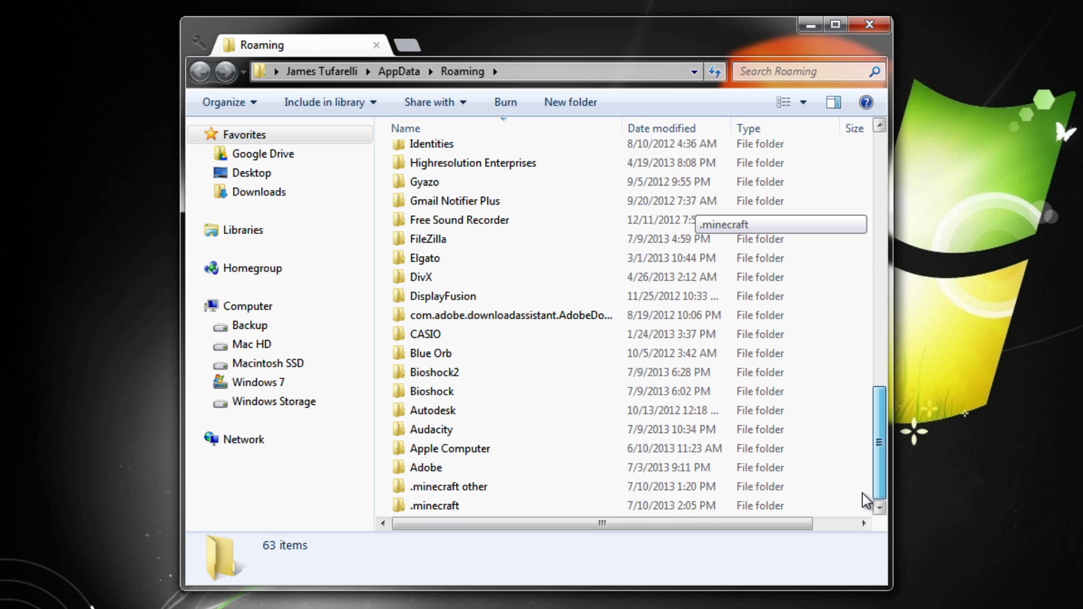
{"action": "left_click", "coordinate": [448, 128]}
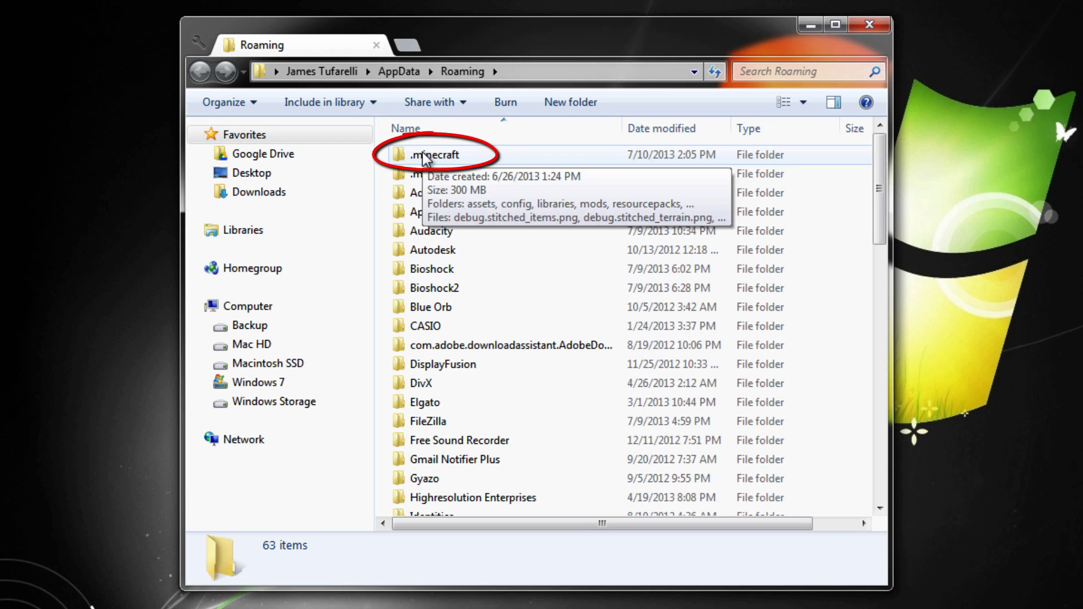
{"action": "left_click", "coordinate": [457, 155]}
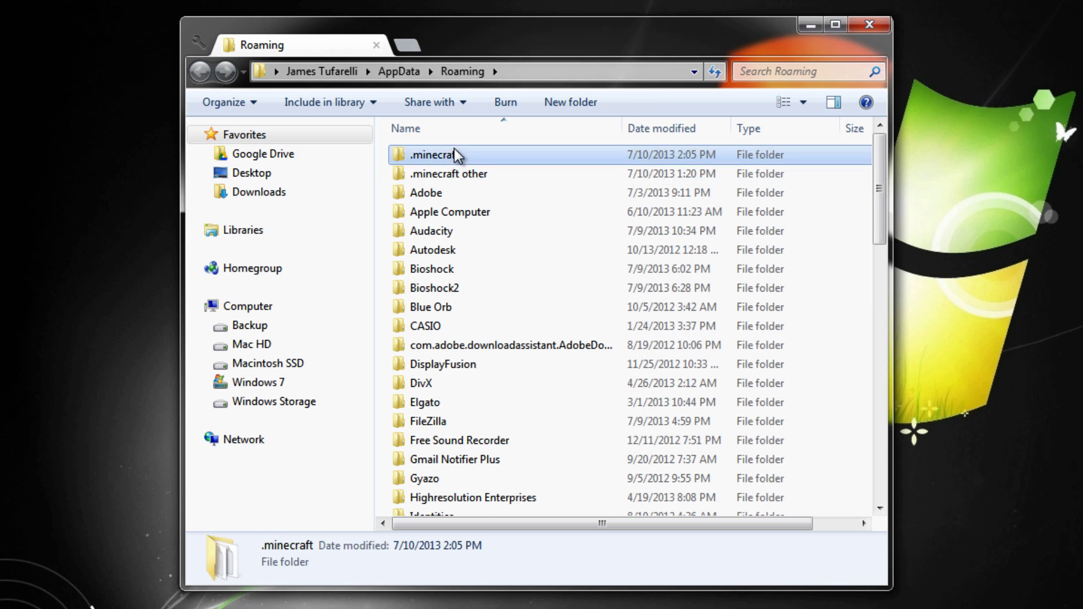
Open .minecraft and delete its mods folder
{"action": "double_click", "coordinate": [457, 156]}
{"action": "key", "text": "BackSpace"}
{"action": "left_click", "coordinate": [482, 175]}
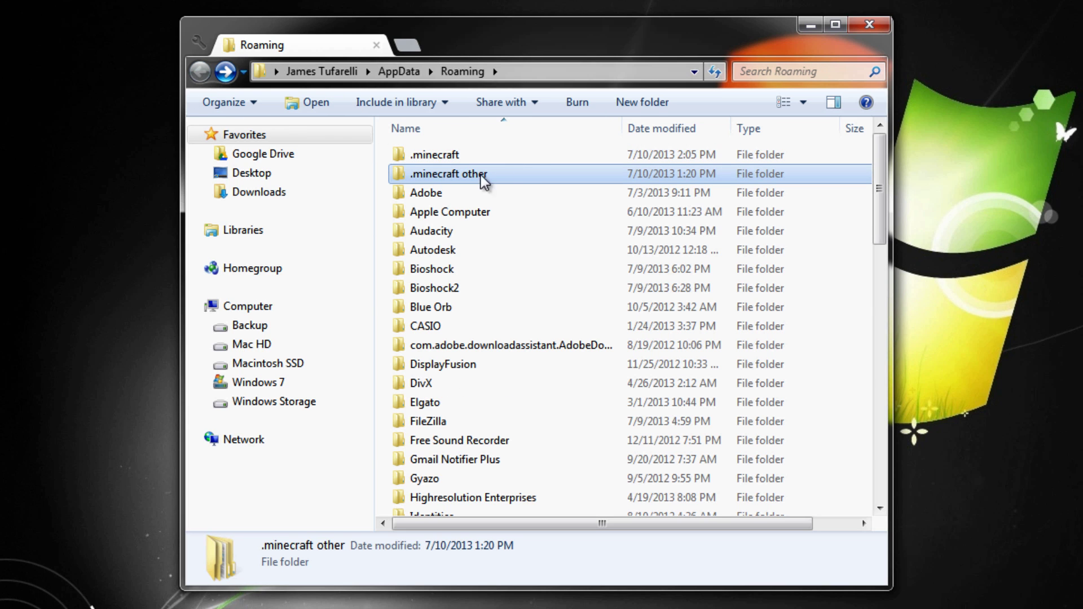
{"action": "double_click", "coordinate": [458, 156]}
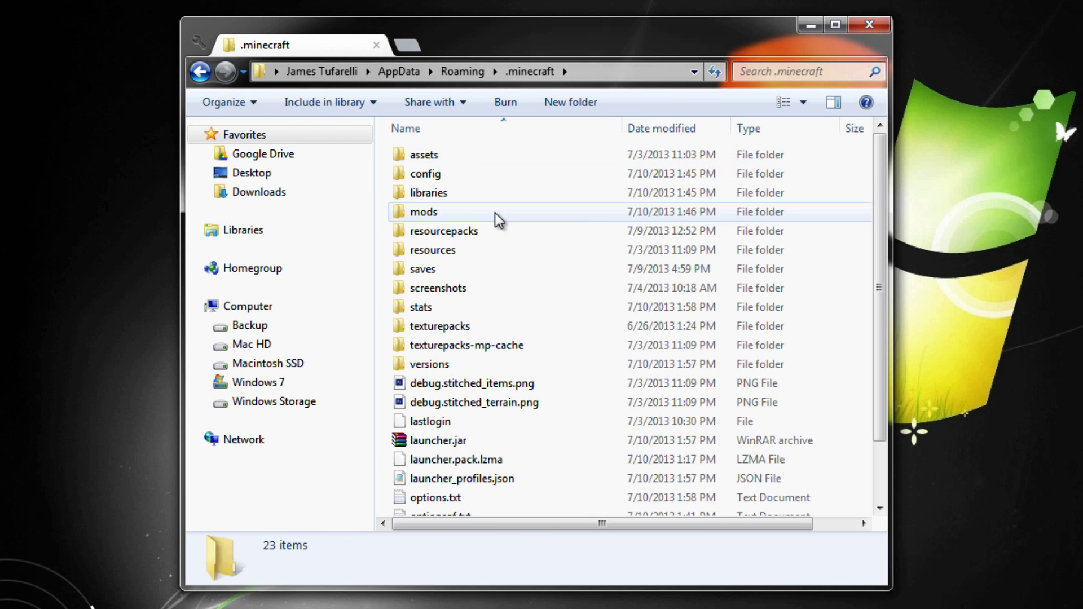
{"action": "left_click", "coordinate": [444, 369]}
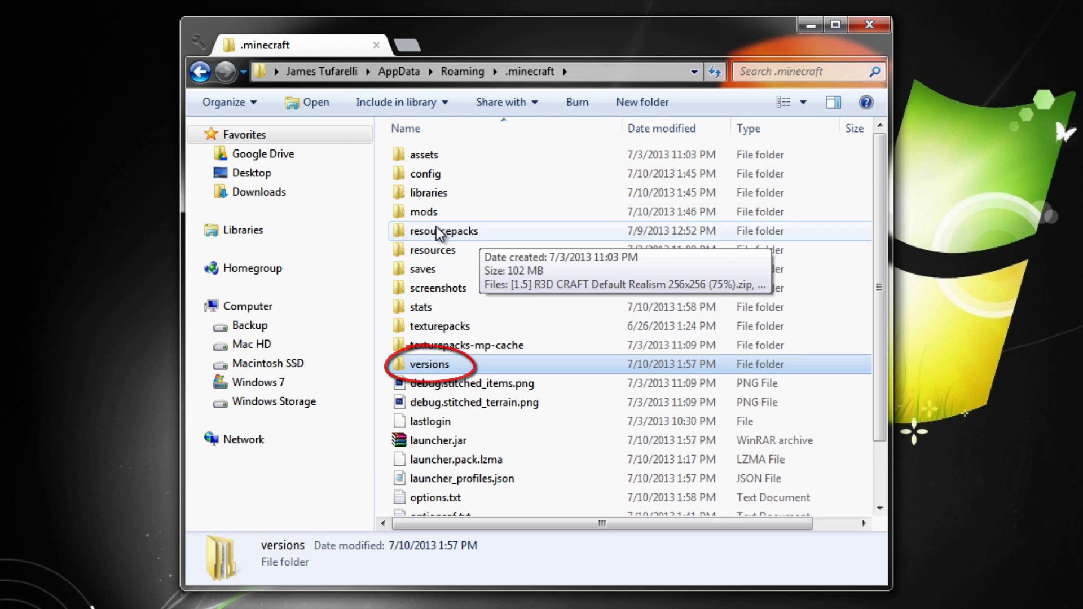
{"action": "left_click", "coordinate": [496, 214]}
{"action": "key", "text": "Delete"}
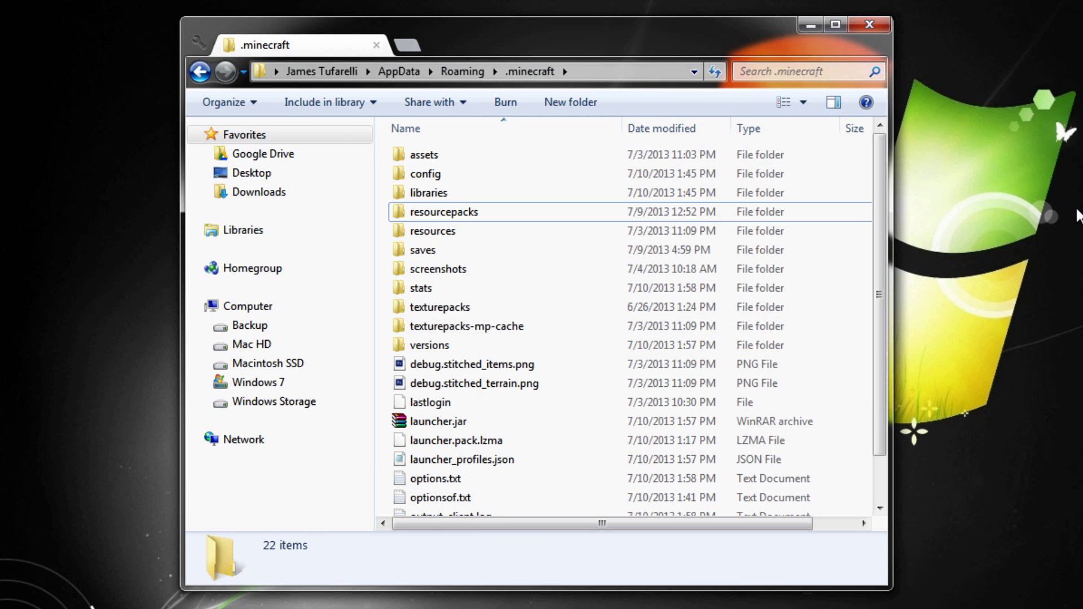
Open the versions folder and select the 1.6.2 folder
{"action": "scroll", "coordinate": [468, 305], "scroll_direction": "down", "scroll_amount": 1}
{"action": "scroll", "coordinate": [497, 338], "scroll_direction": "up", "scroll_amount": 1}
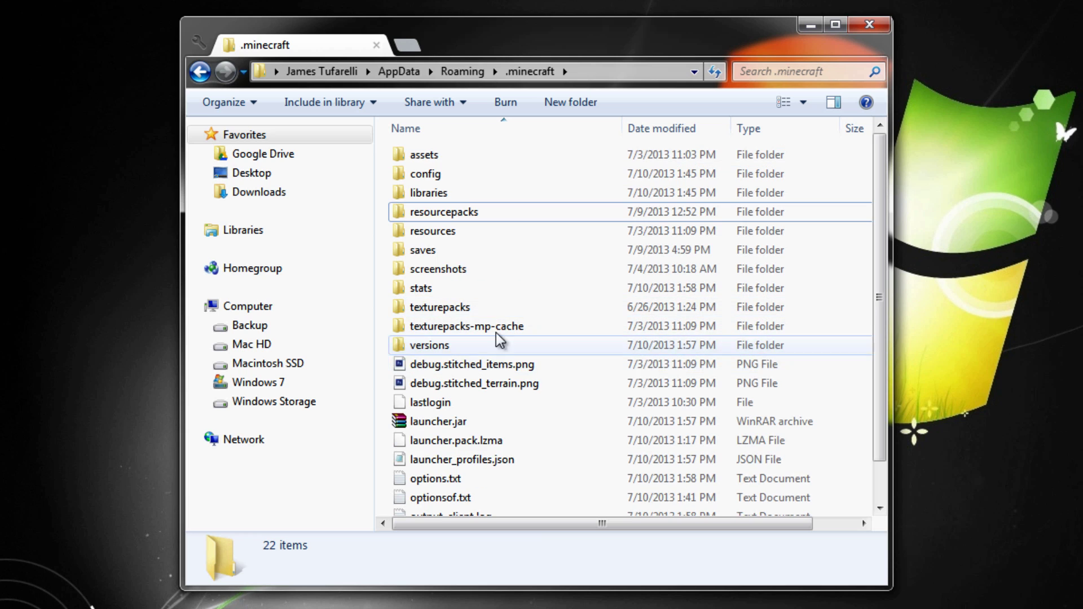
{"action": "double_click", "coordinate": [424, 345]}
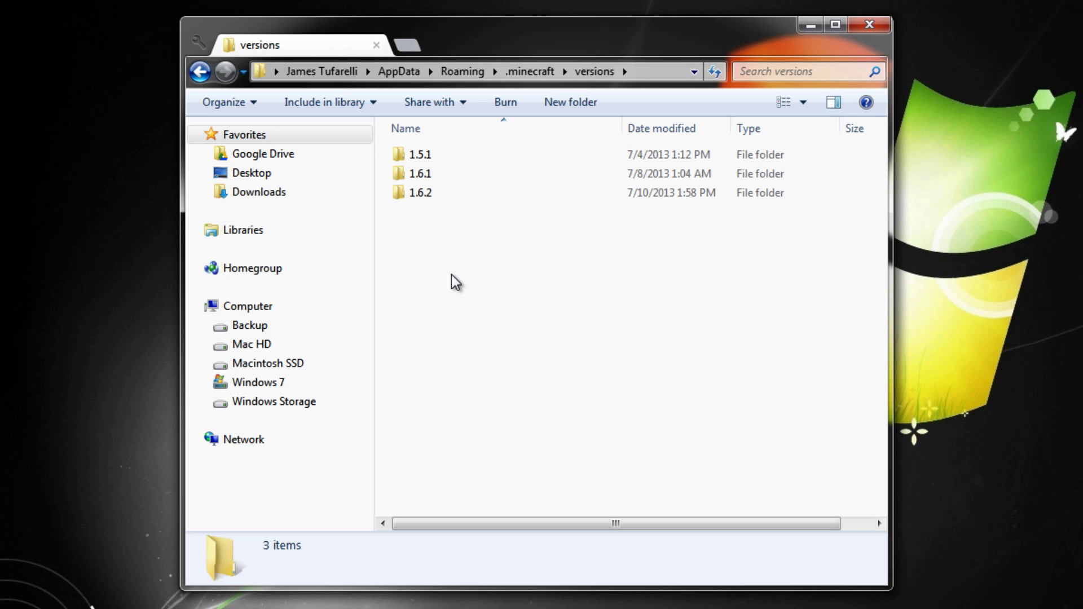
{"action": "left_click", "coordinate": [435, 192]}
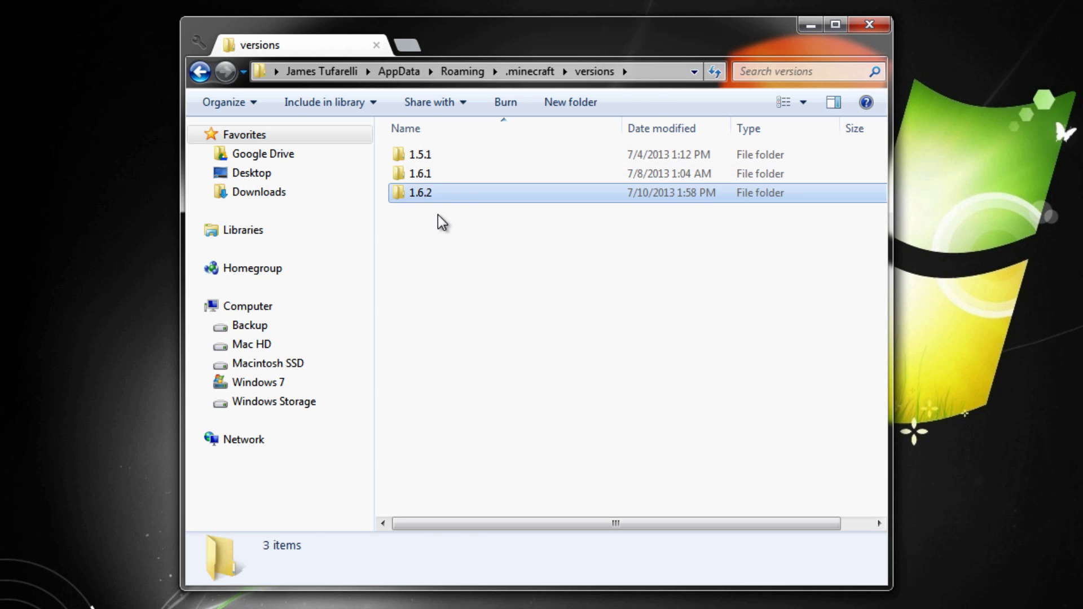
{"action": "left_click", "coordinate": [451, 220]}
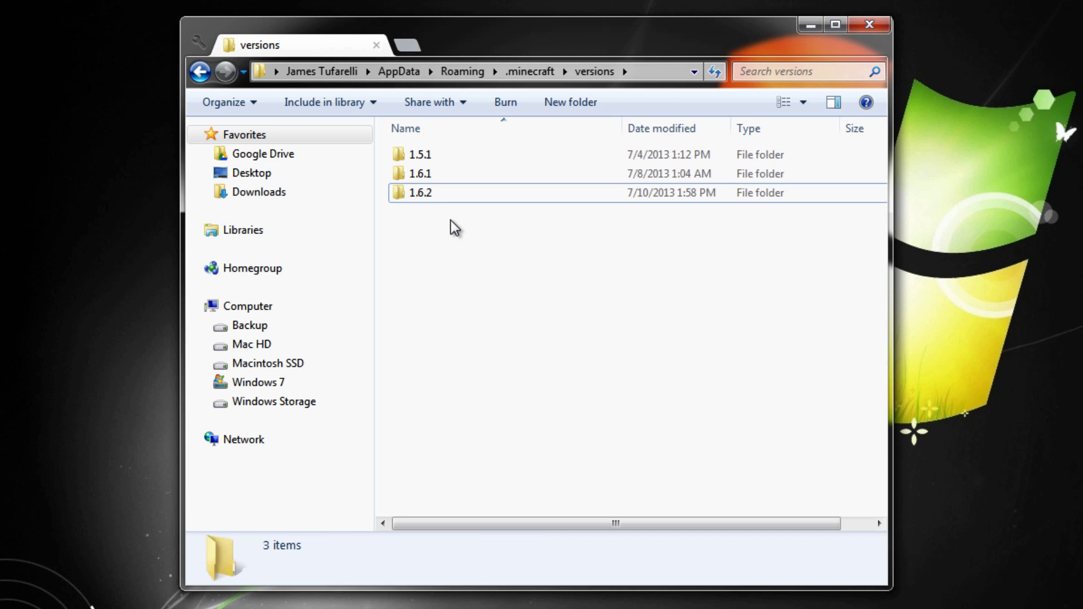
{"action": "left_click", "coordinate": [429, 200]}
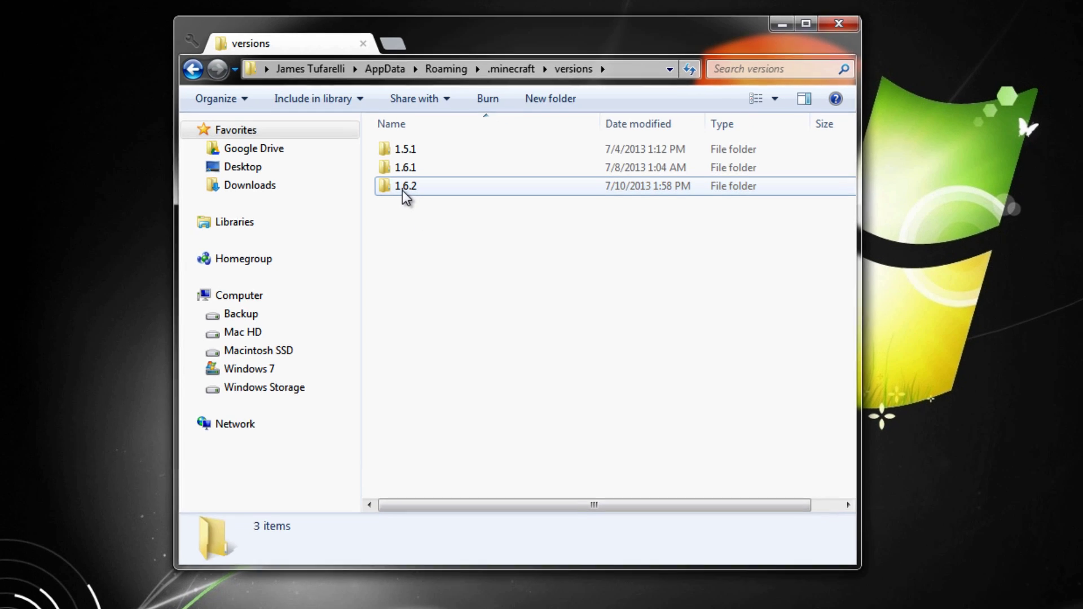
Rename the 1.6.2 folder, appending '_' and 'tifine' to its name
{"action": "right_click", "coordinate": [420, 192]}
{"action": "left_click", "coordinate": [355, 266]}
{"action": "left_click", "coordinate": [363, 234]}
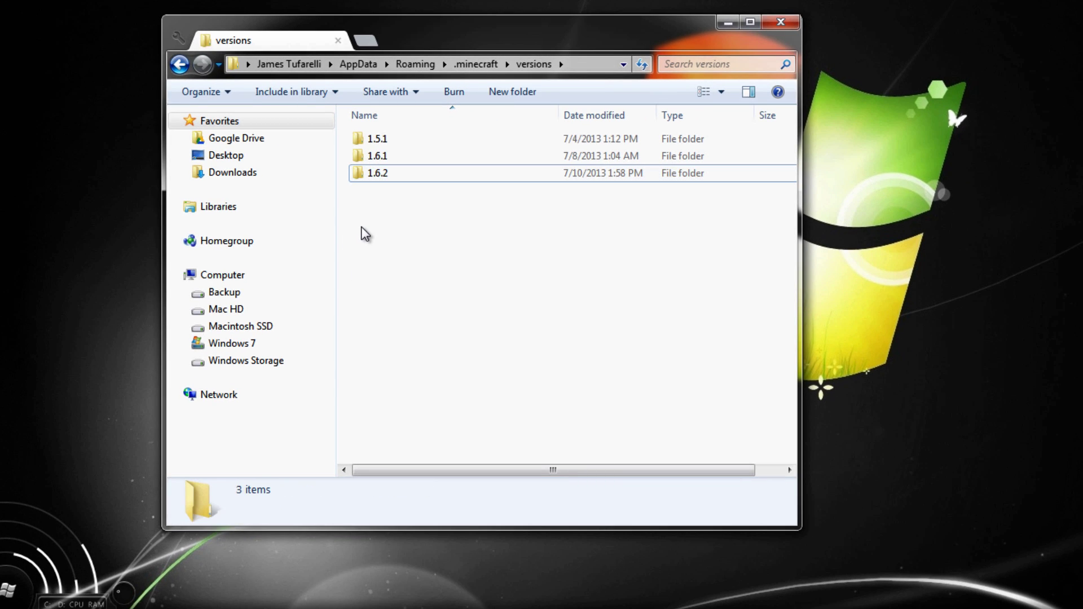
{"action": "right_click", "coordinate": [377, 175]}
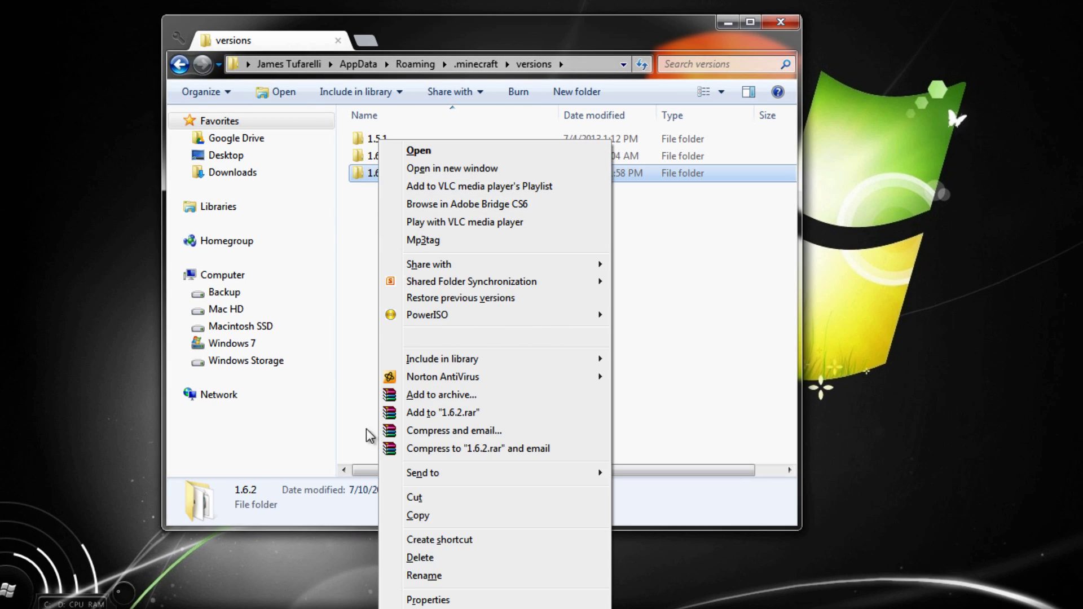
{"action": "left_click", "coordinate": [415, 575]}
{"action": "left_click", "coordinate": [405, 174]}
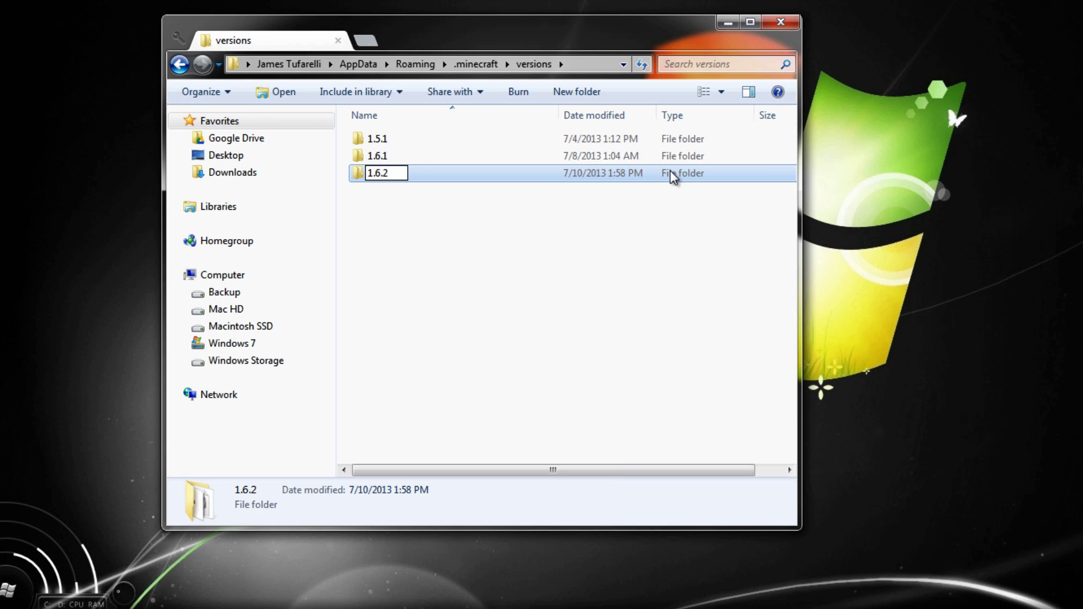
{"action": "type", "text": "_Op"}
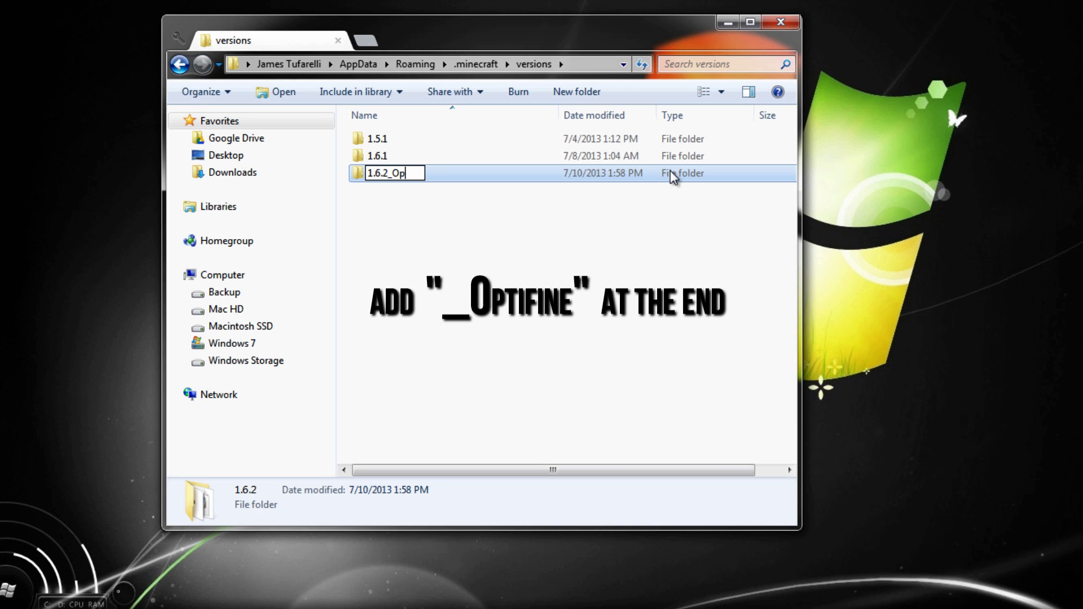
{"action": "type", "text": "tifine"}
{"action": "key", "text": "Return"}
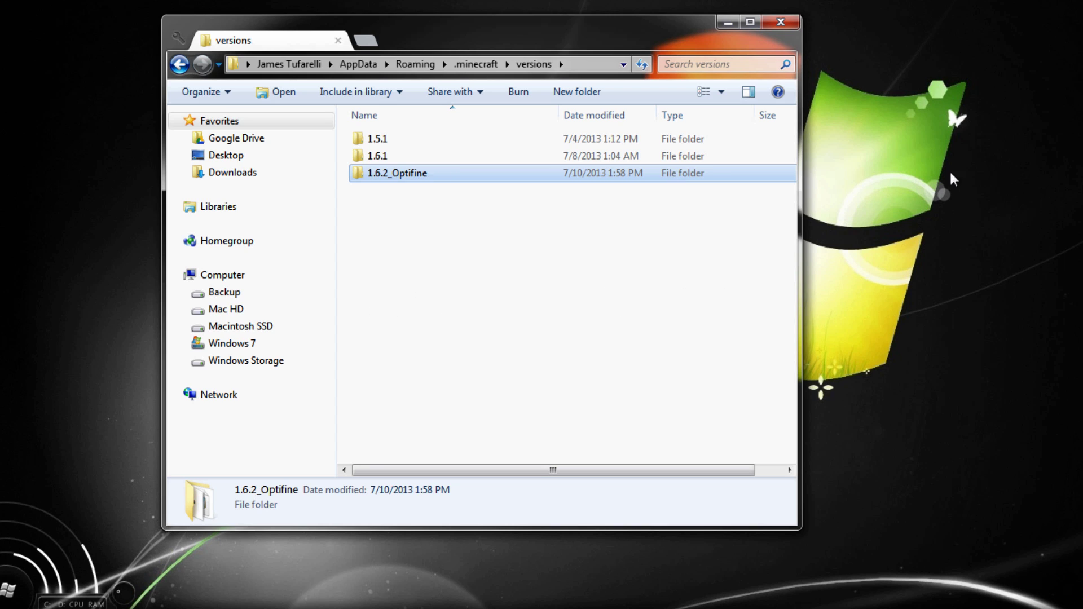
Correct the folder name to 1.6.2_Optifine by retyping its ending
{"action": "left_click", "coordinate": [384, 191]}
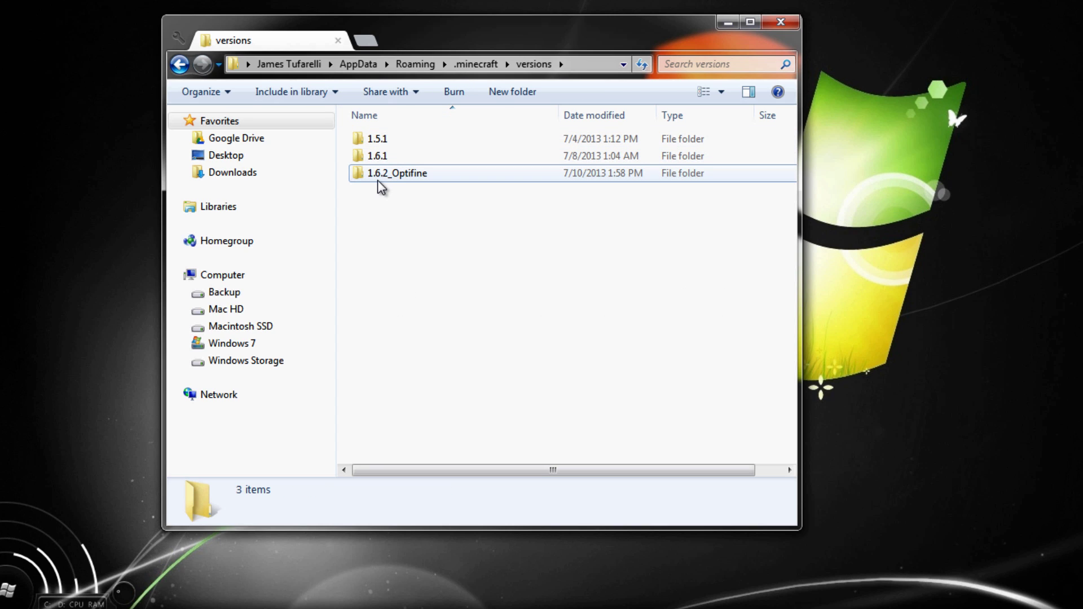
{"action": "left_click", "coordinate": [420, 179]}
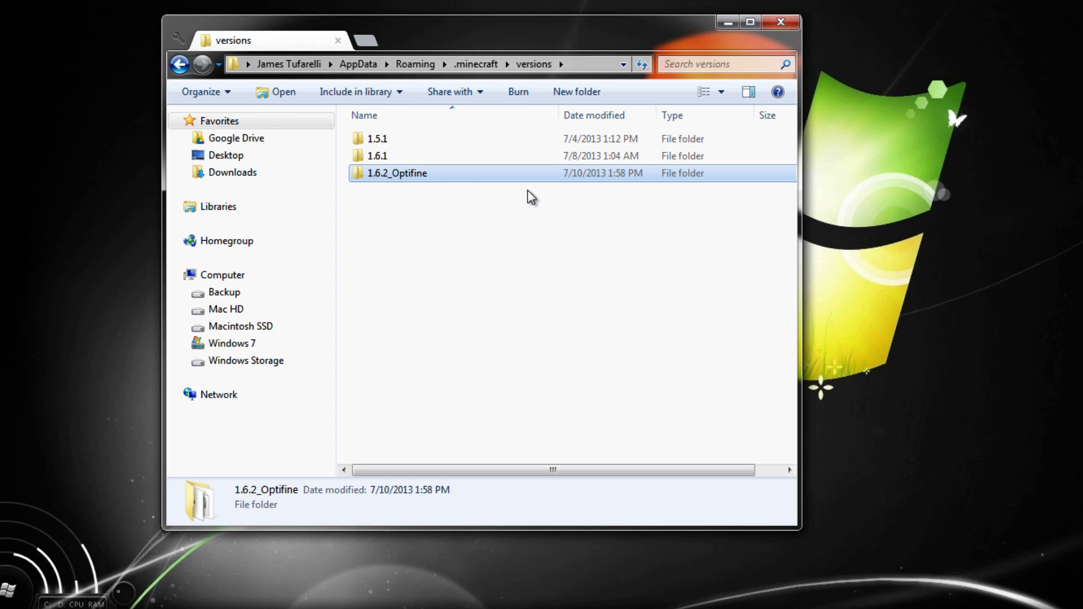
{"action": "left_click", "coordinate": [398, 190]}
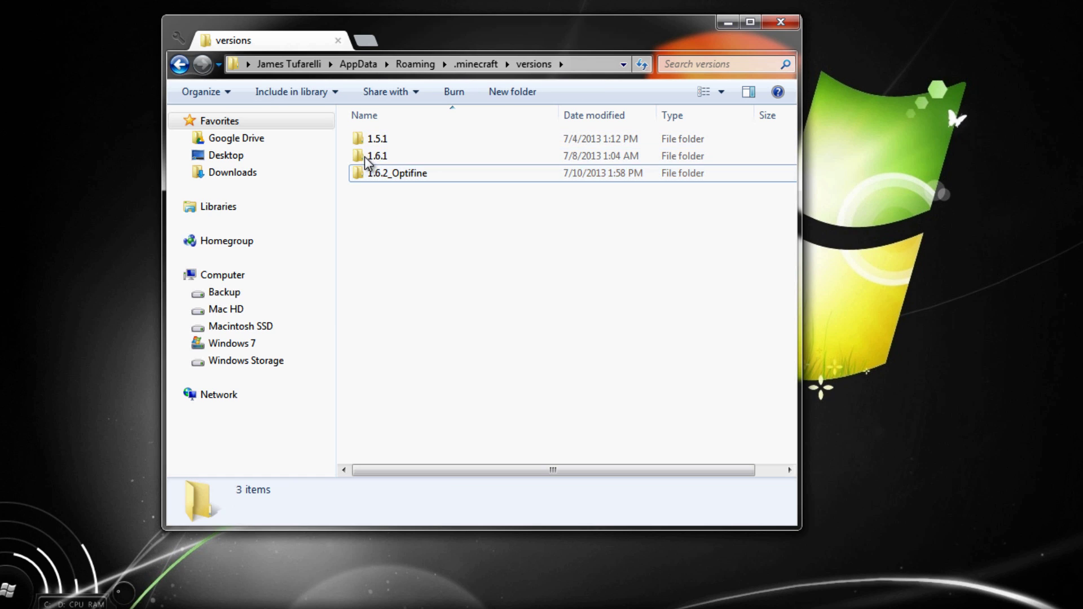
{"action": "left_click", "coordinate": [409, 179]}
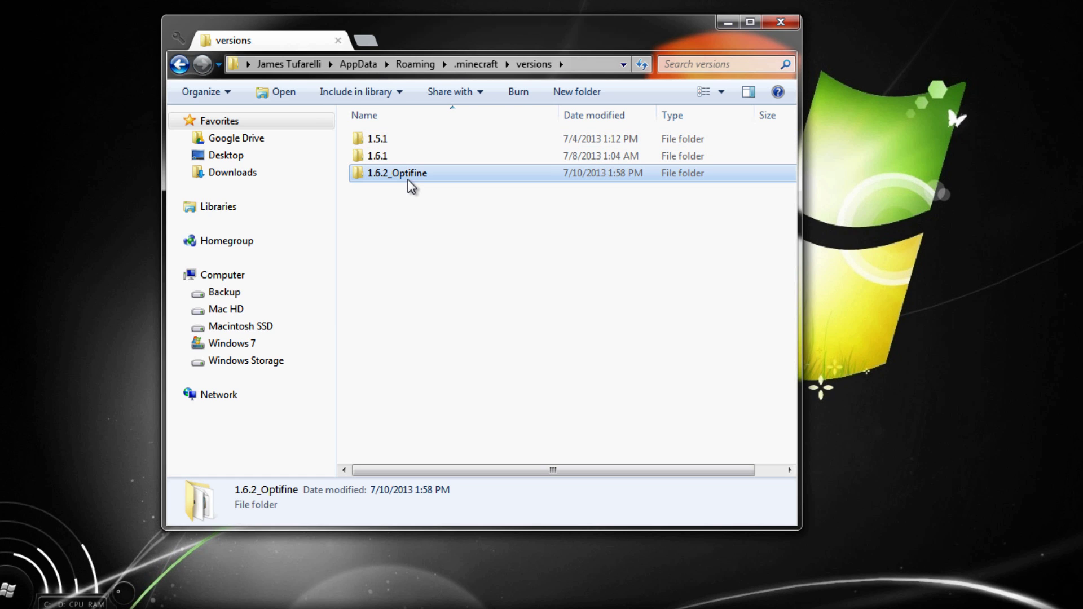
{"action": "right_click", "coordinate": [410, 186]}
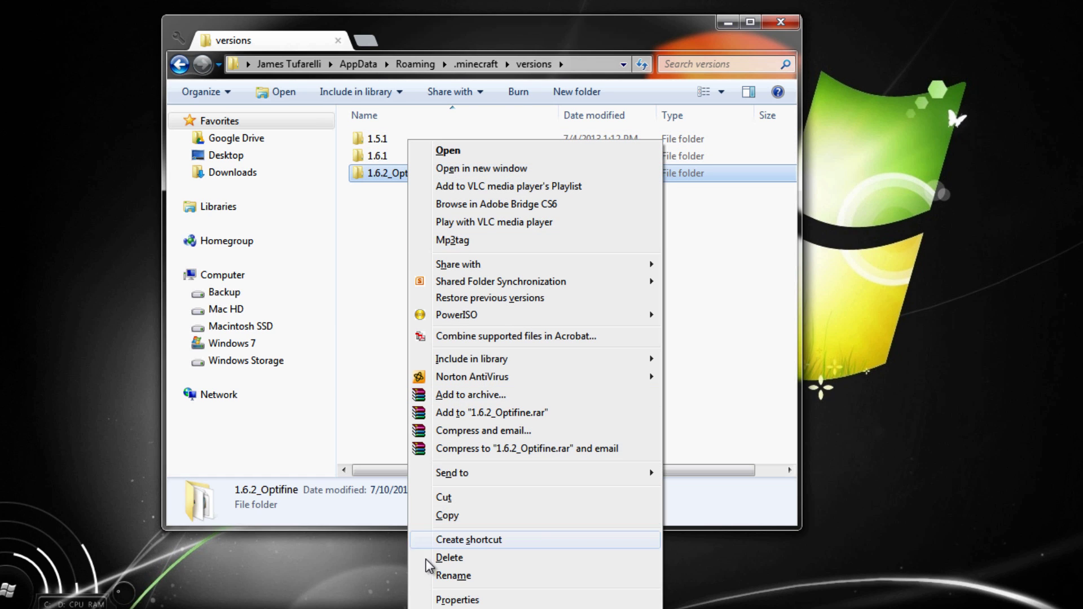
{"action": "left_click", "coordinate": [443, 576]}
{"action": "left_click_drag", "start_coordinate": [432, 174], "coordinate": [406, 173]}
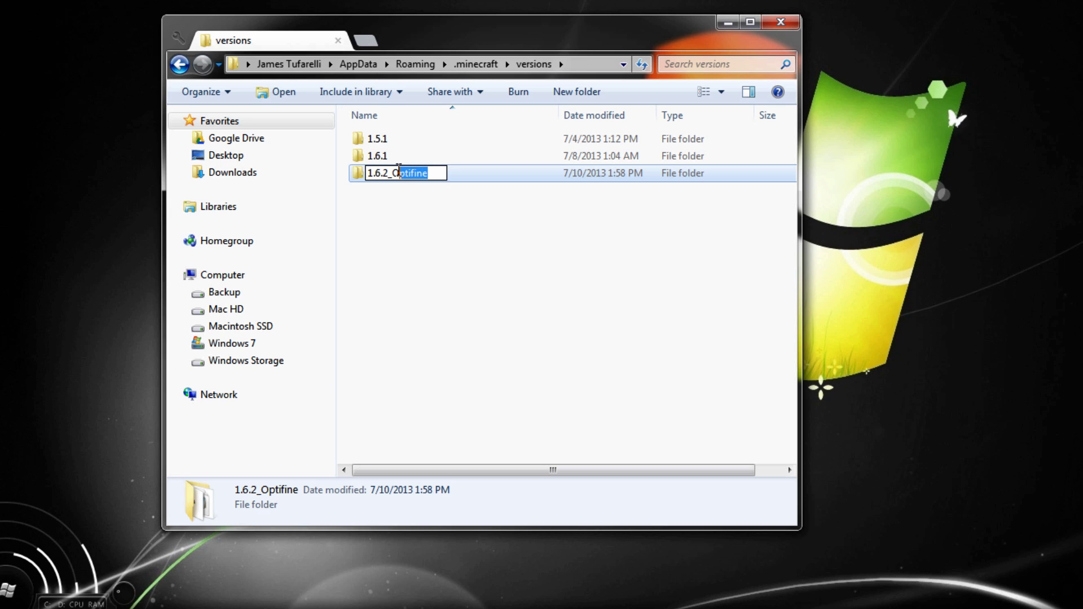
{"action": "type", "text": "pti"}
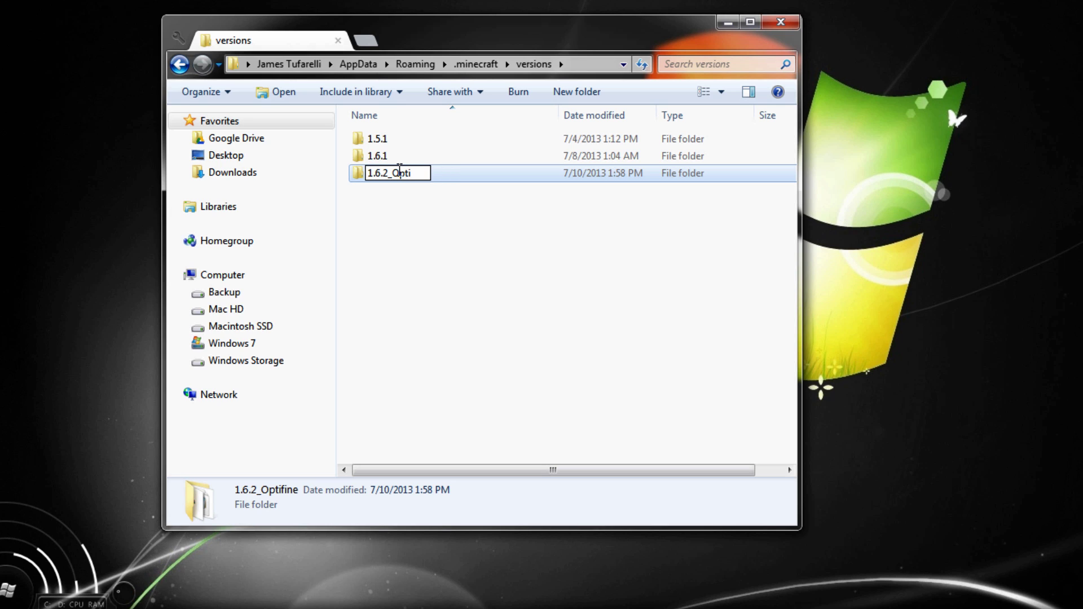
{"action": "left_click_drag", "start_coordinate": [416, 177], "coordinate": [403, 182]}
{"action": "type", "text": "fine"}
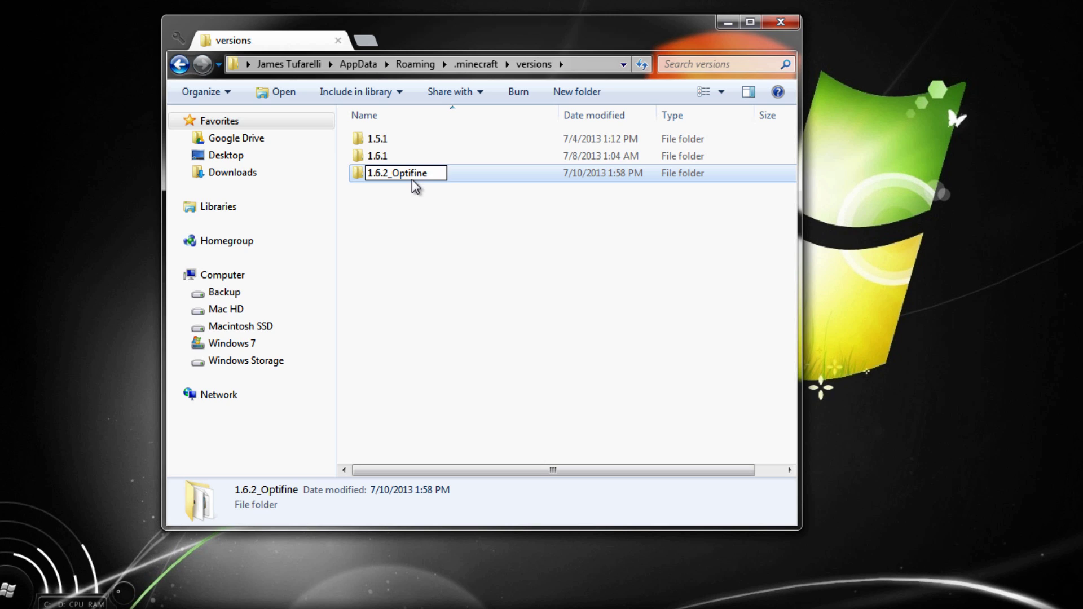
{"action": "key", "text": "Return"}
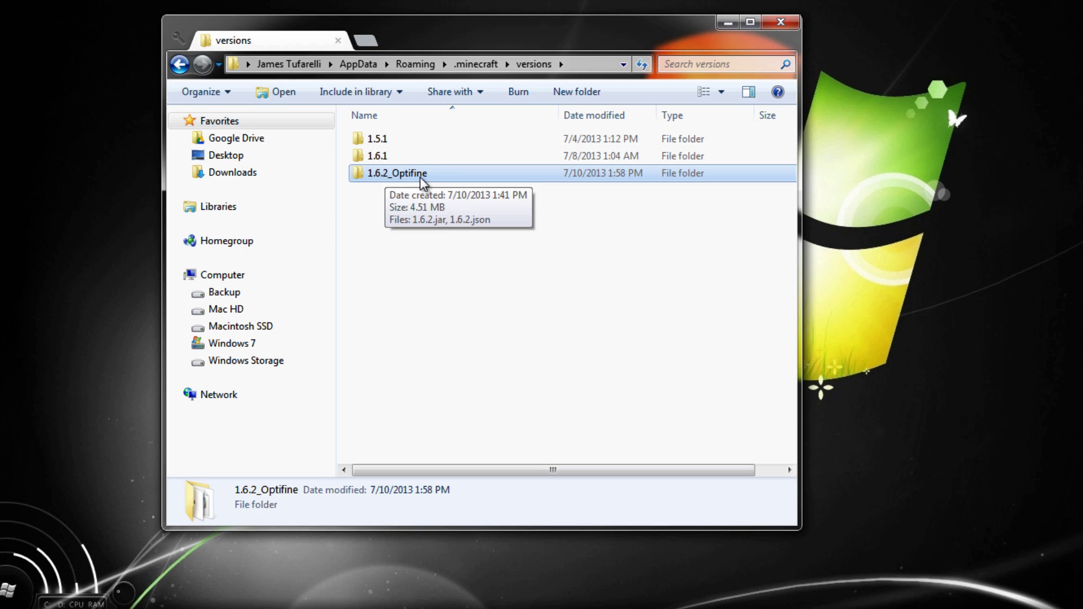
Open the 1.6.2_Optifine folder
{"action": "left_click", "coordinate": [379, 180]}
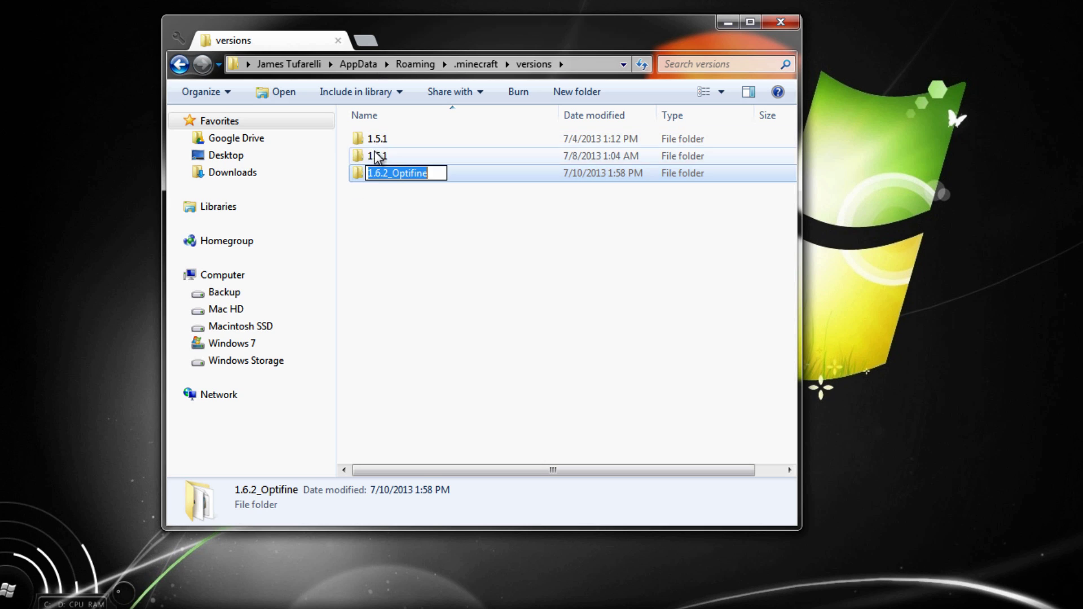
{"action": "left_click", "coordinate": [381, 154]}
{"action": "left_click", "coordinate": [382, 138]}
{"action": "left_click", "coordinate": [375, 155]}
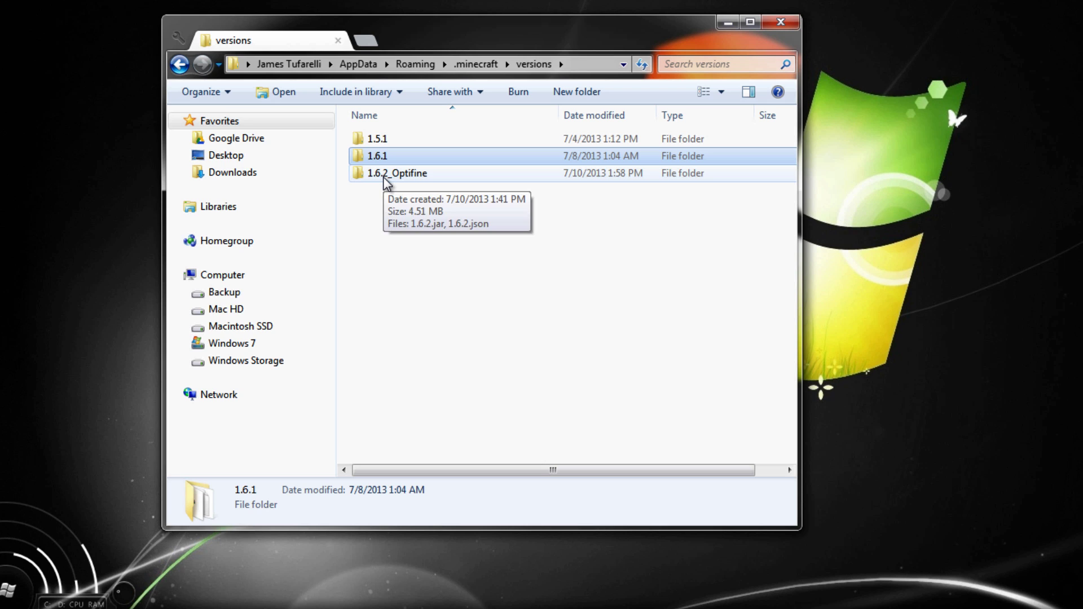
{"action": "left_click", "coordinate": [384, 176]}
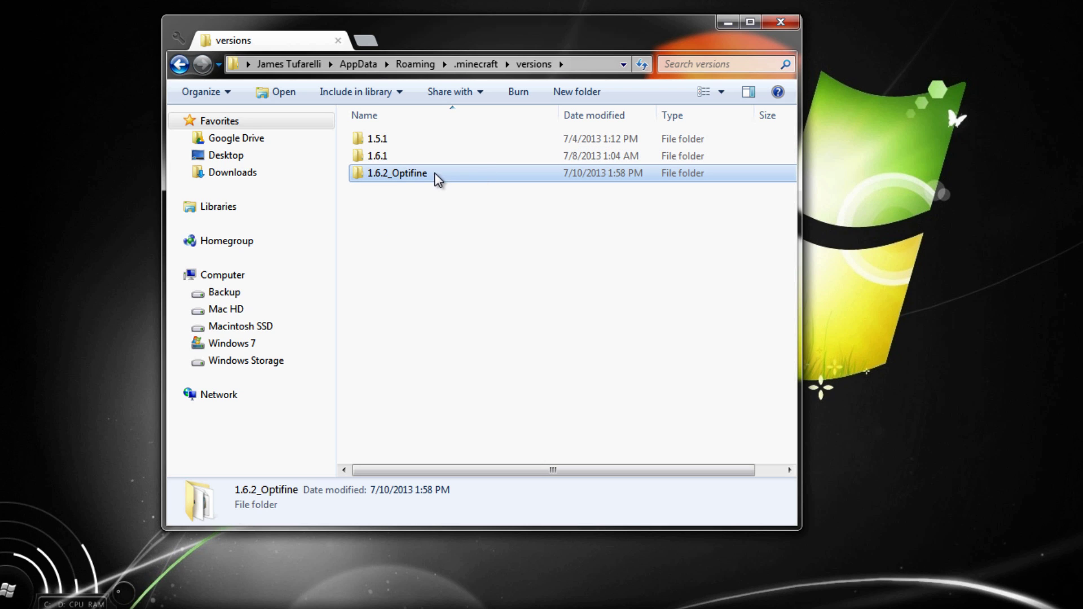
{"action": "double_click", "coordinate": [405, 176]}
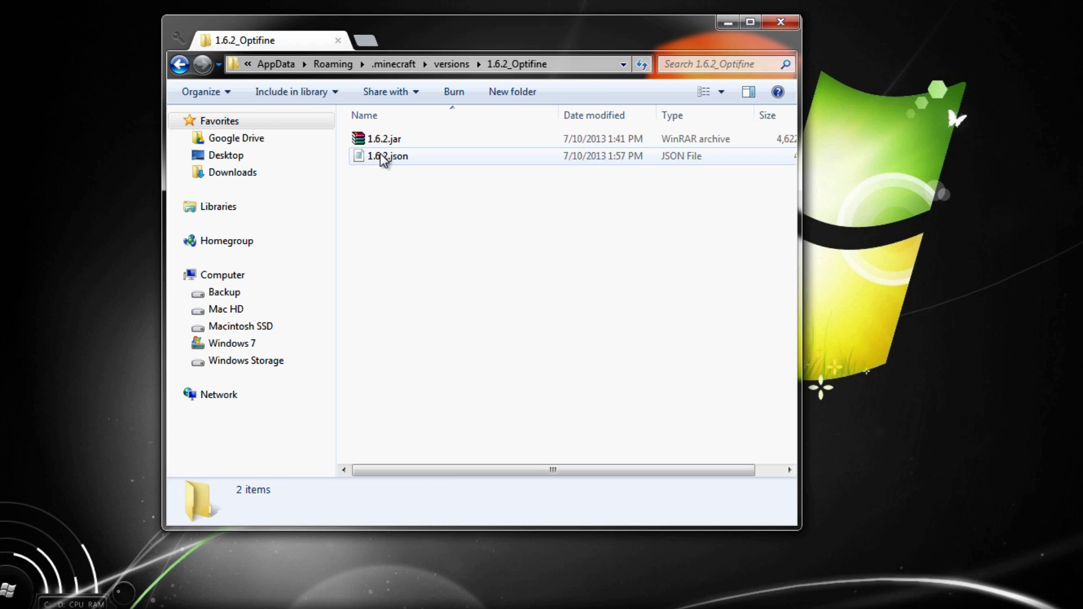
Rename 1.6.2.jar to 1.6.2_Optifine.jar
{"action": "left_click", "coordinate": [383, 157]}
{"action": "left_click", "coordinate": [383, 141]}
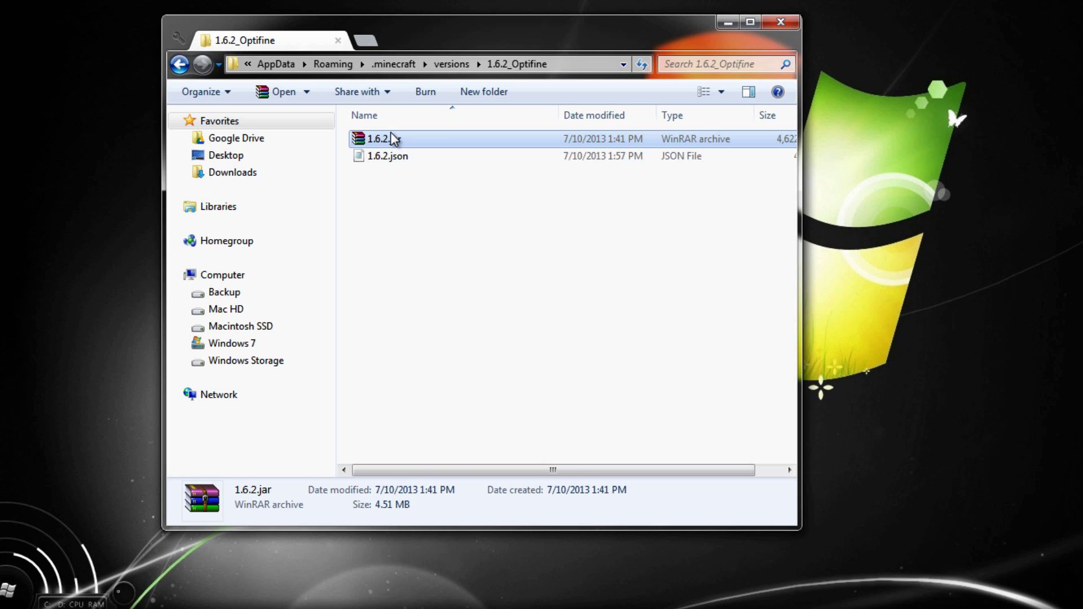
{"action": "right_click", "coordinate": [385, 140]}
{"action": "left_click", "coordinate": [435, 441]}
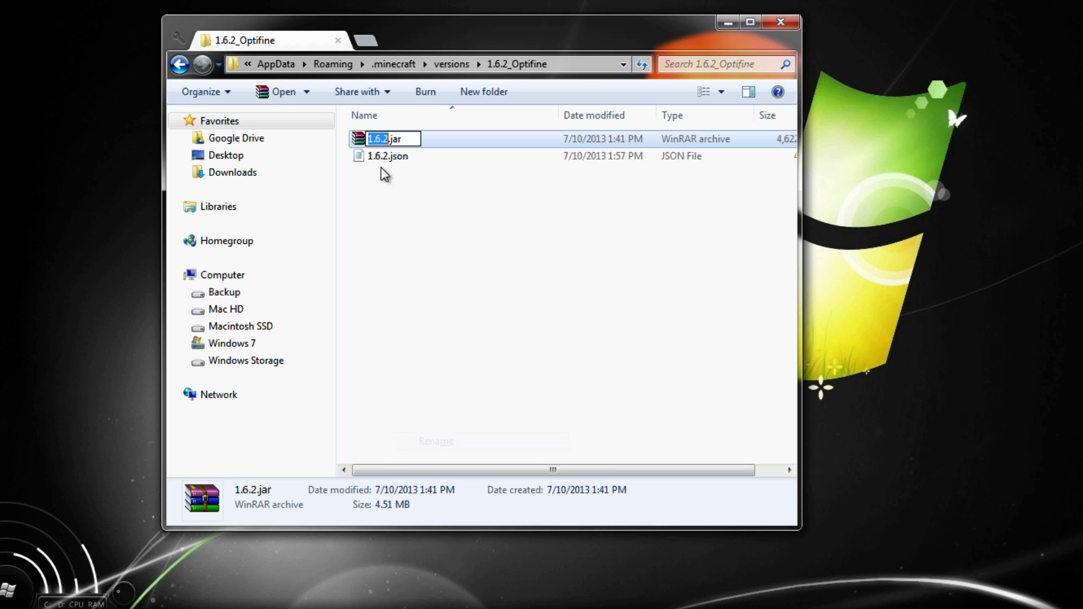
{"action": "left_click", "coordinate": [390, 138]}
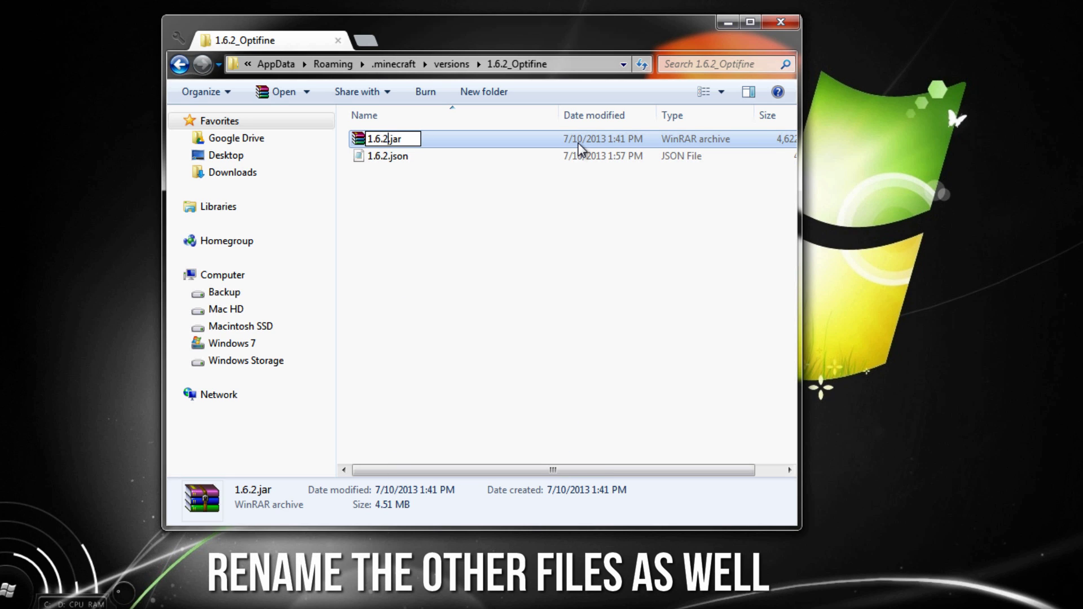
{"action": "type", "text": "_Optif"}
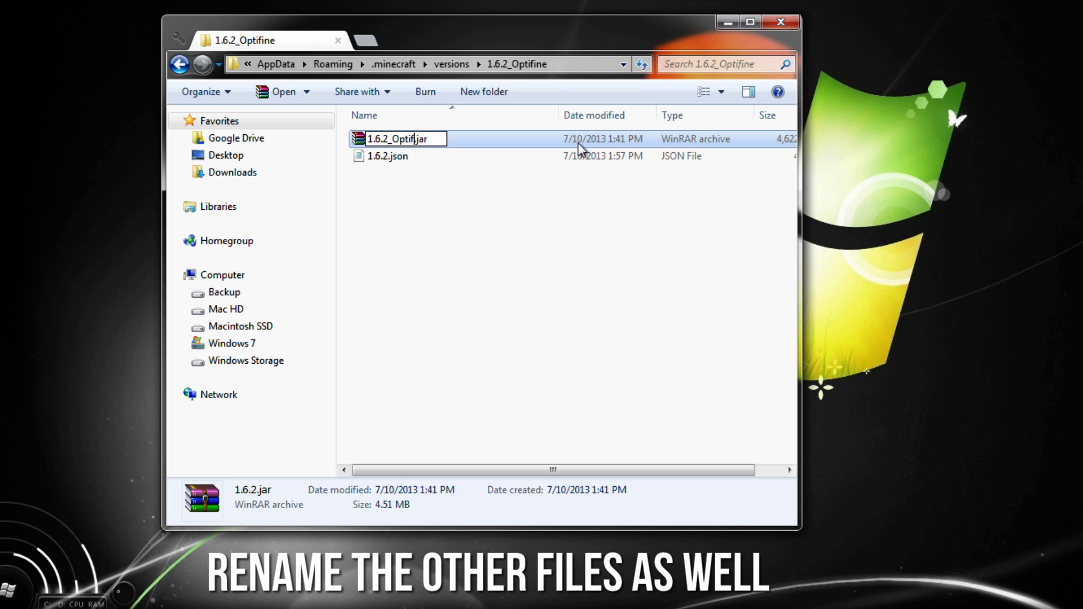
{"action": "type", "text": "ine"}
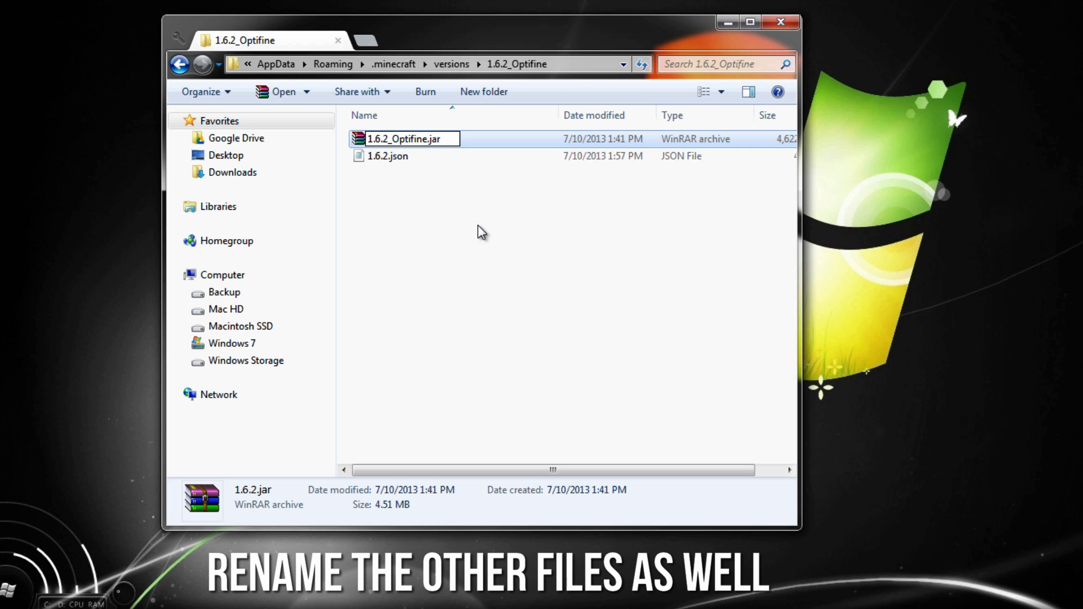
{"action": "left_click", "coordinate": [395, 162]}
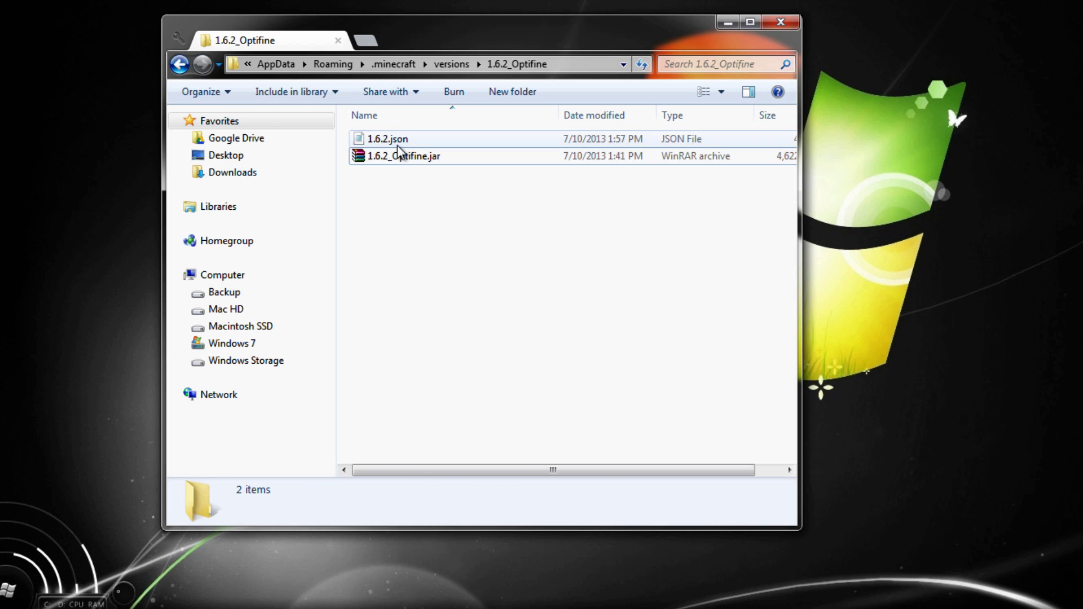
Rename 1.6.2.json to 1.6.2_Optifine.json
{"action": "right_click", "coordinate": [397, 145]}
{"action": "left_click", "coordinate": [450, 491]}
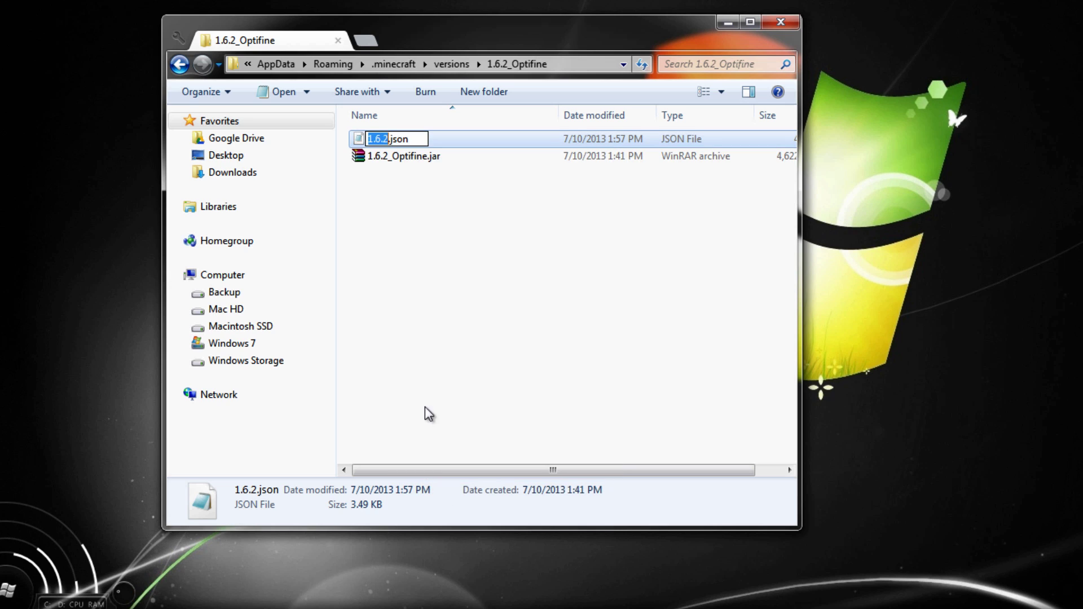
{"action": "left_click", "coordinate": [389, 141]}
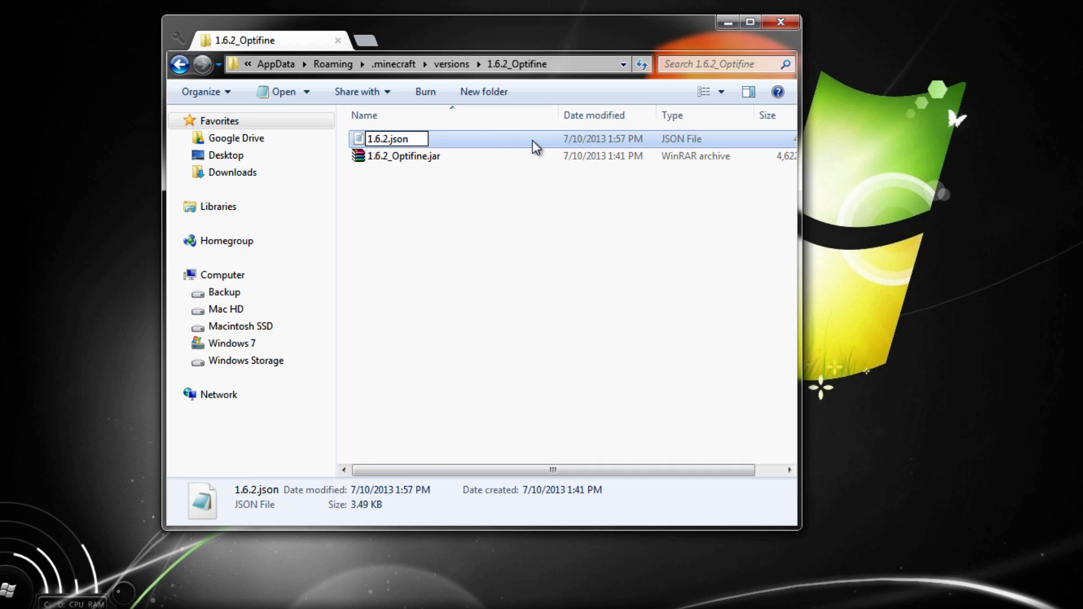
{"action": "type", "text": "_"}
{"action": "type", "text": "Optifine"}
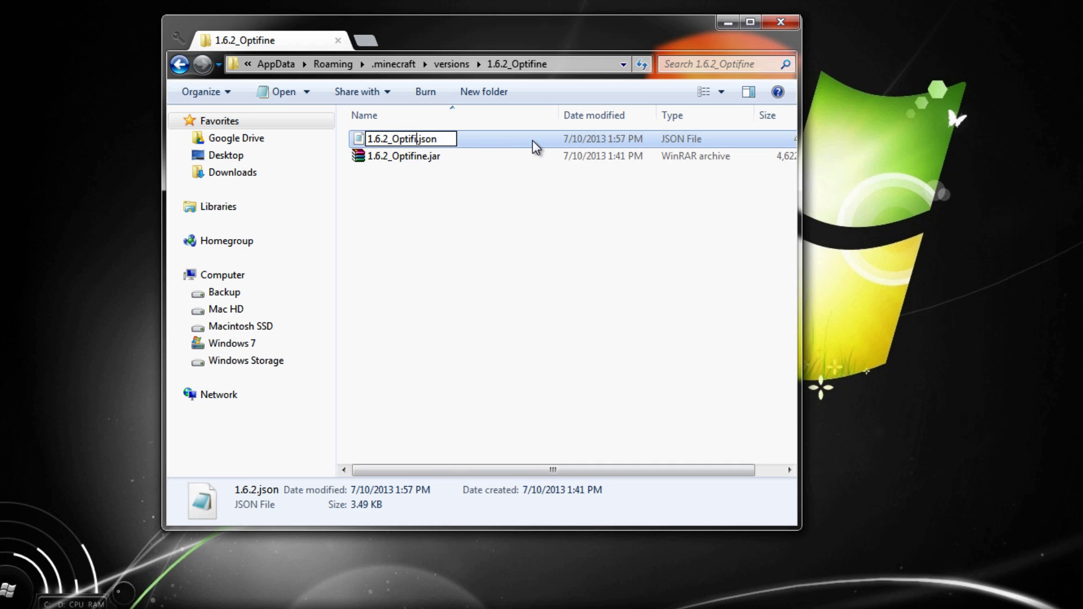
{"action": "key", "text": "Return"}
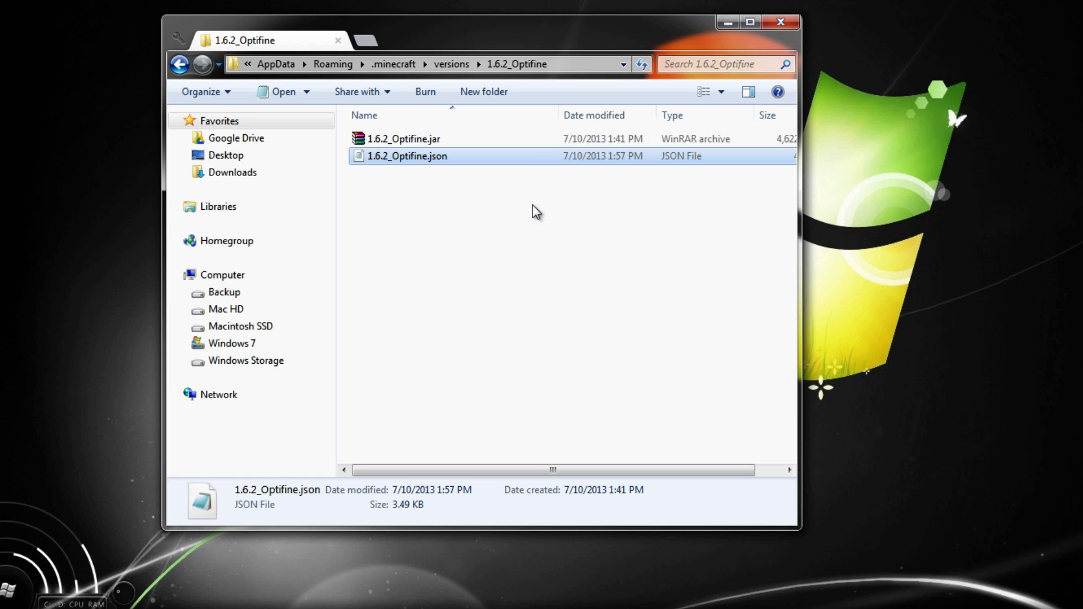
{"action": "left_click", "coordinate": [517, 229]}
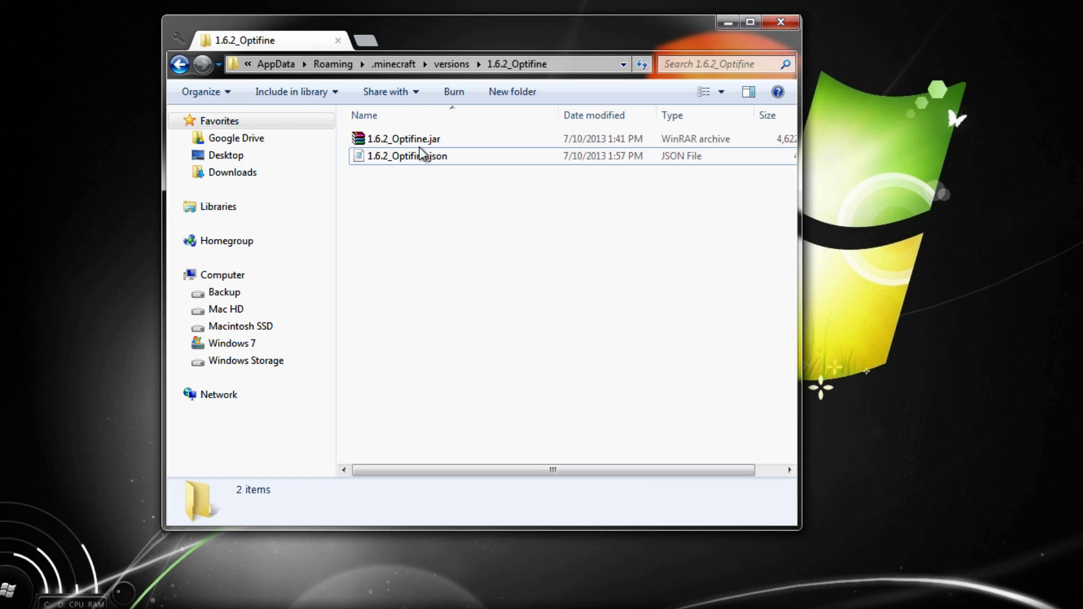
Reopen the 1.6.2_Optifine folder and check both renamed files, ending on the json
{"action": "key", "text": "BackSpace"}
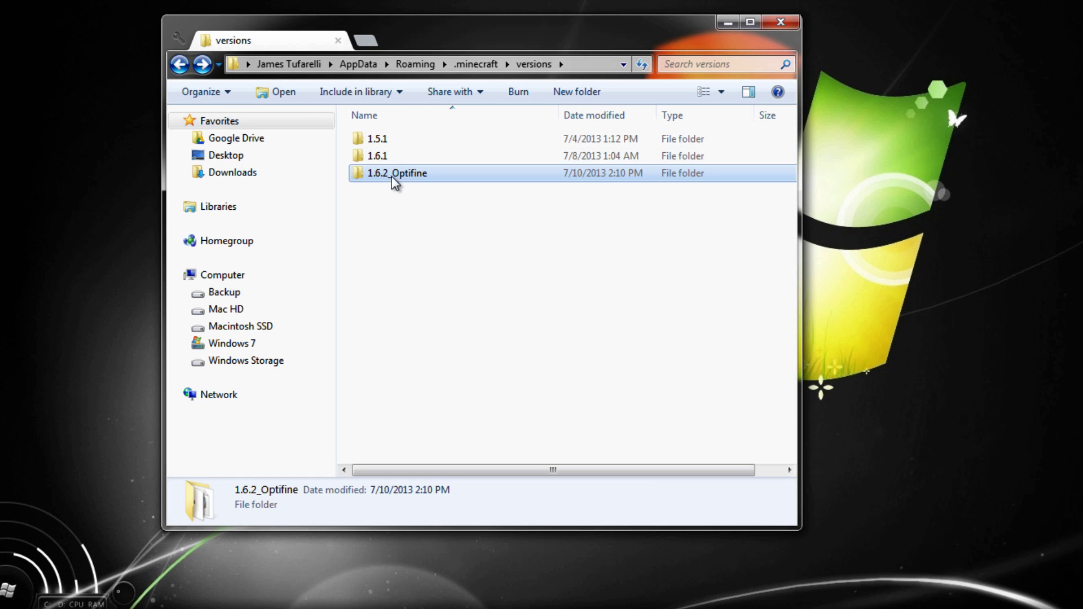
{"action": "double_click", "coordinate": [396, 180]}
{"action": "left_click", "coordinate": [447, 160]}
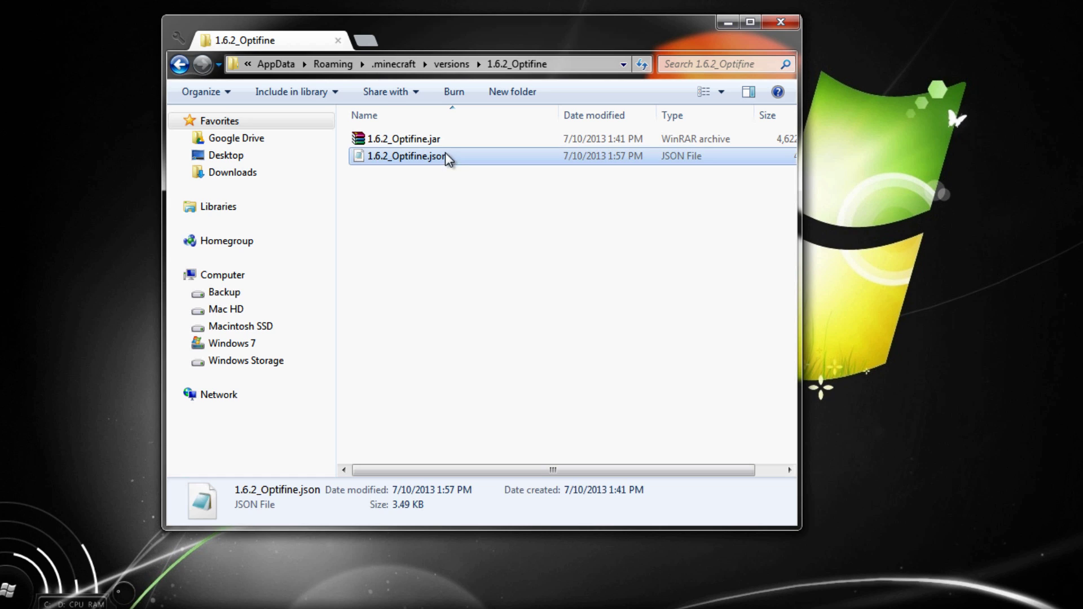
{"action": "left_click", "coordinate": [438, 140]}
{"action": "left_click", "coordinate": [440, 156]}
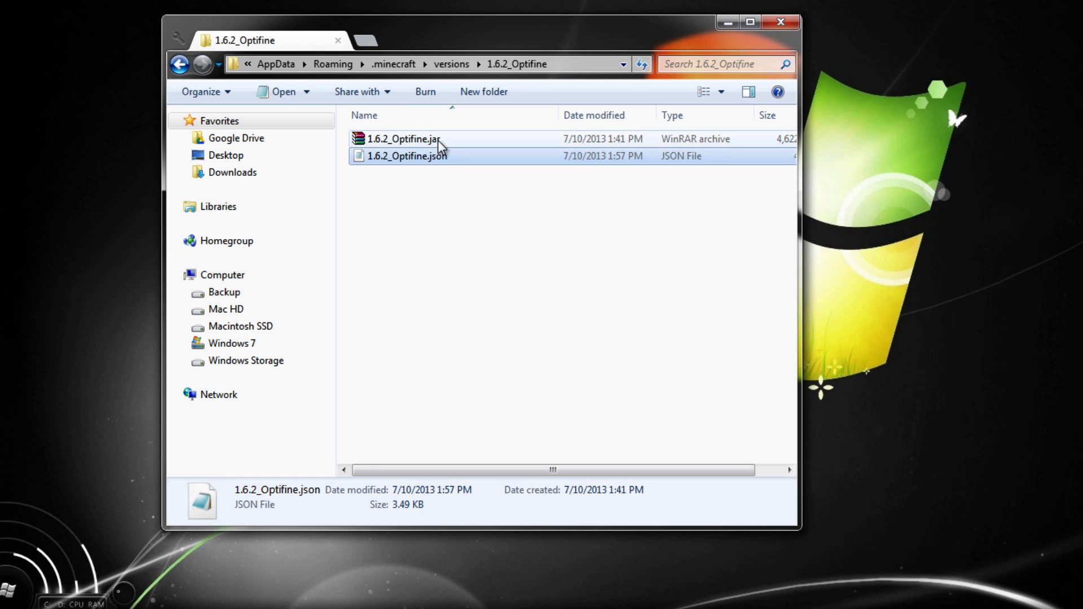
{"action": "left_click", "coordinate": [438, 140]}
{"action": "left_click", "coordinate": [438, 155]}
{"action": "left_click", "coordinate": [438, 141]}
{"action": "left_click", "coordinate": [438, 154]}
{"action": "left_click", "coordinate": [433, 143]}
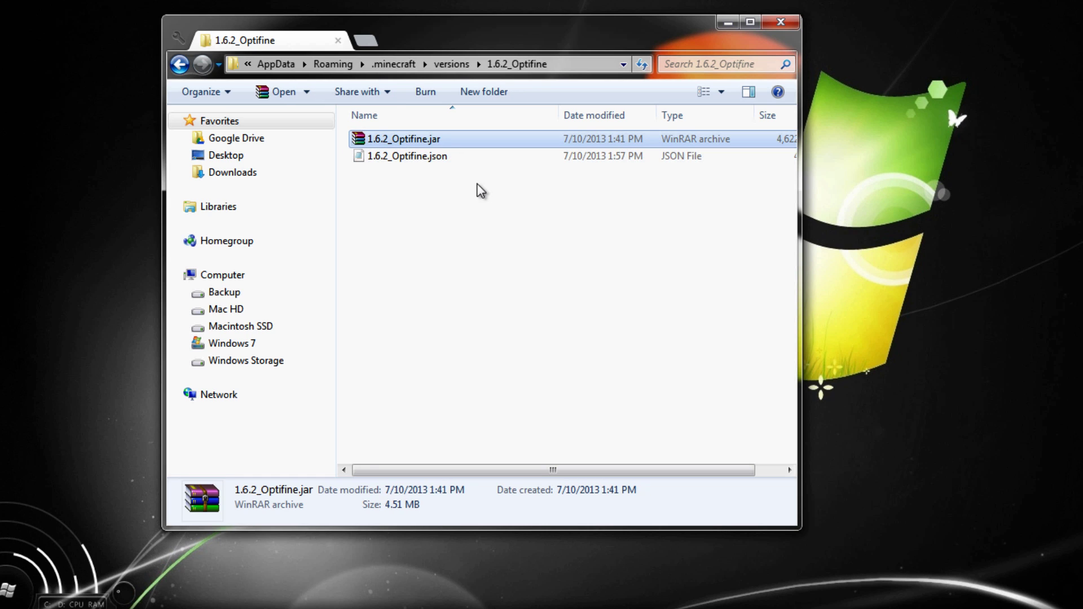
{"action": "left_click", "coordinate": [372, 160]}
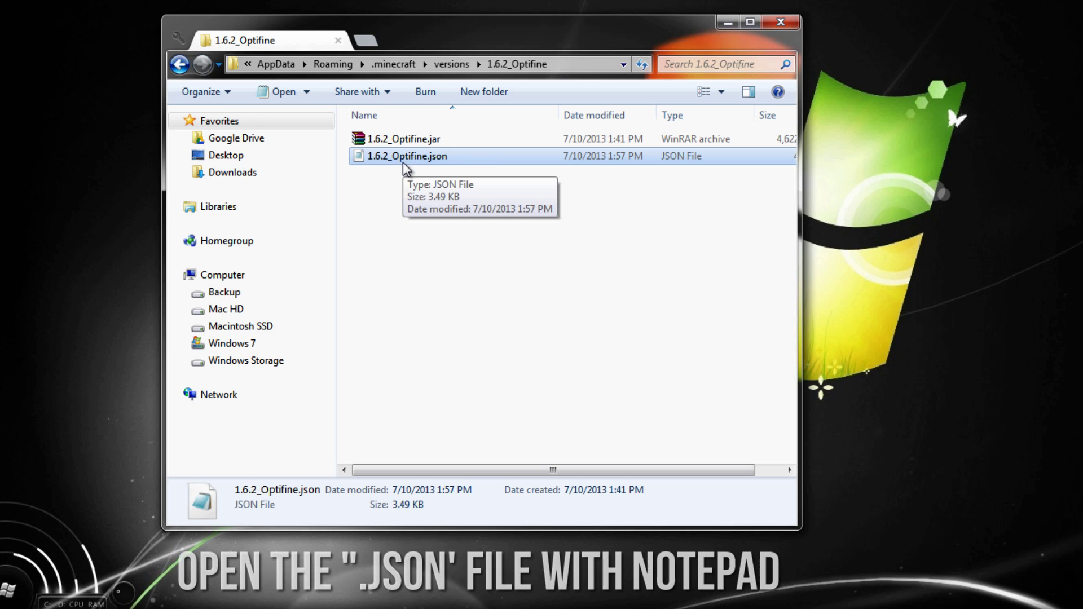
Open 1.6.2_Optifine.json briefly in Notepad, then bring up its Open with program picker
{"action": "right_click", "coordinate": [403, 161]}
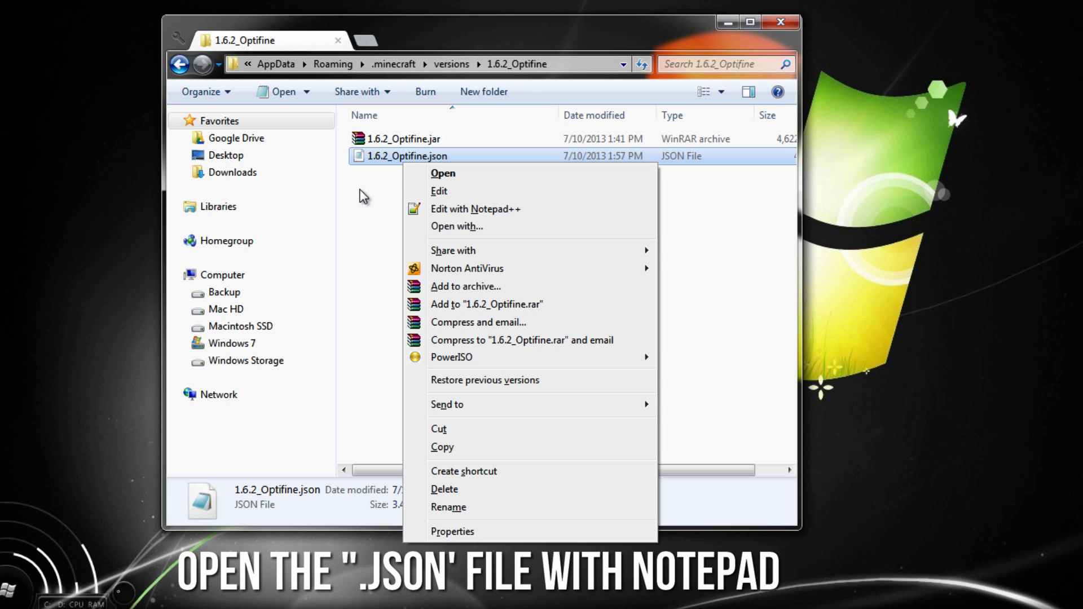
{"action": "left_click", "coordinate": [364, 196]}
{"action": "left_click", "coordinate": [378, 158]}
{"action": "right_click", "coordinate": [378, 158]}
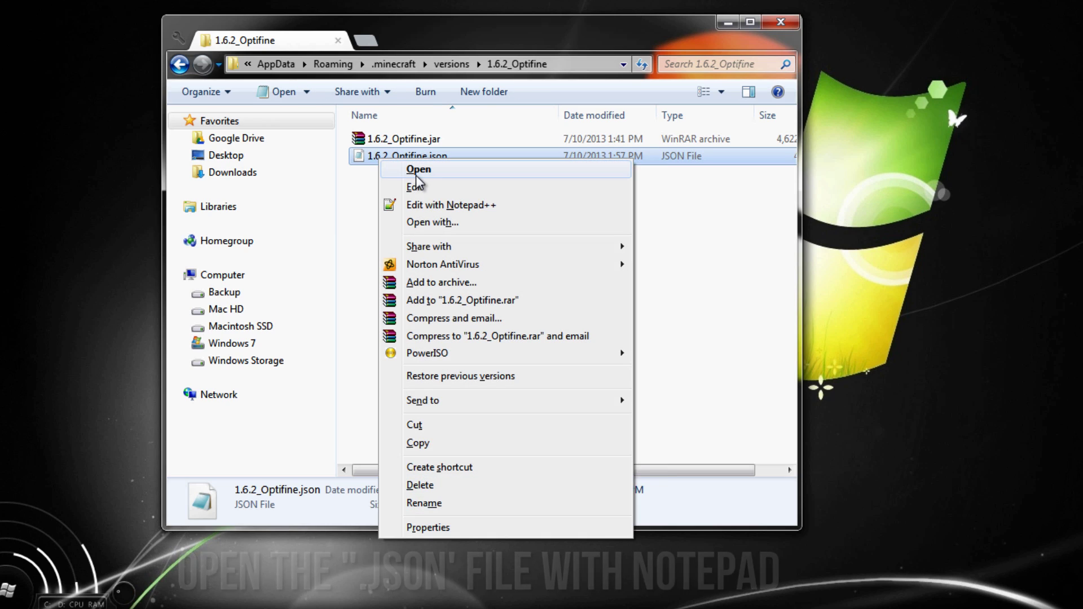
{"action": "left_click", "coordinate": [417, 176]}
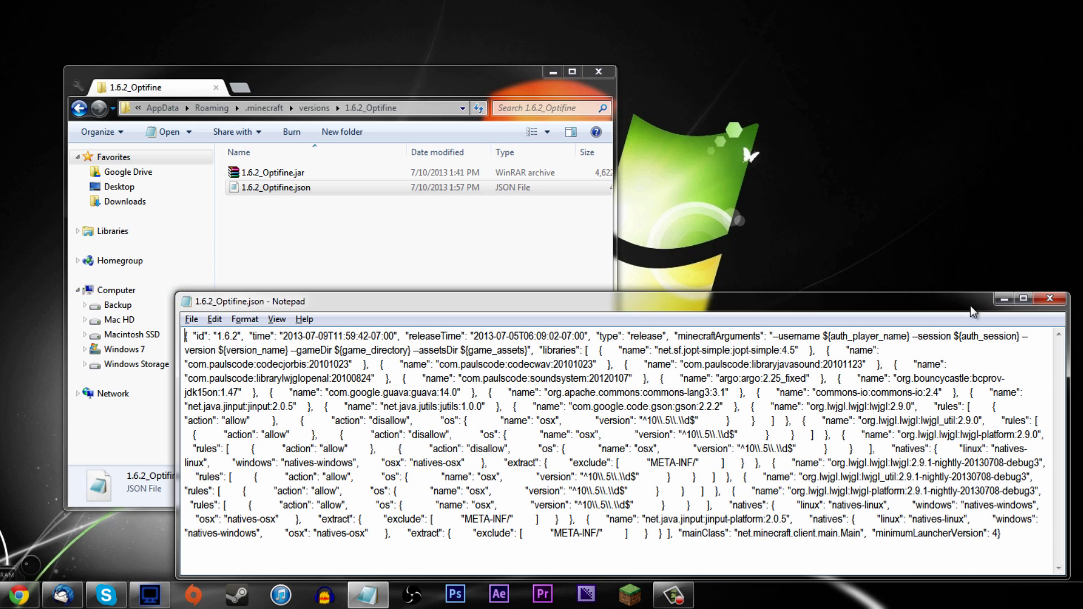
{"action": "left_click", "coordinate": [1050, 298]}
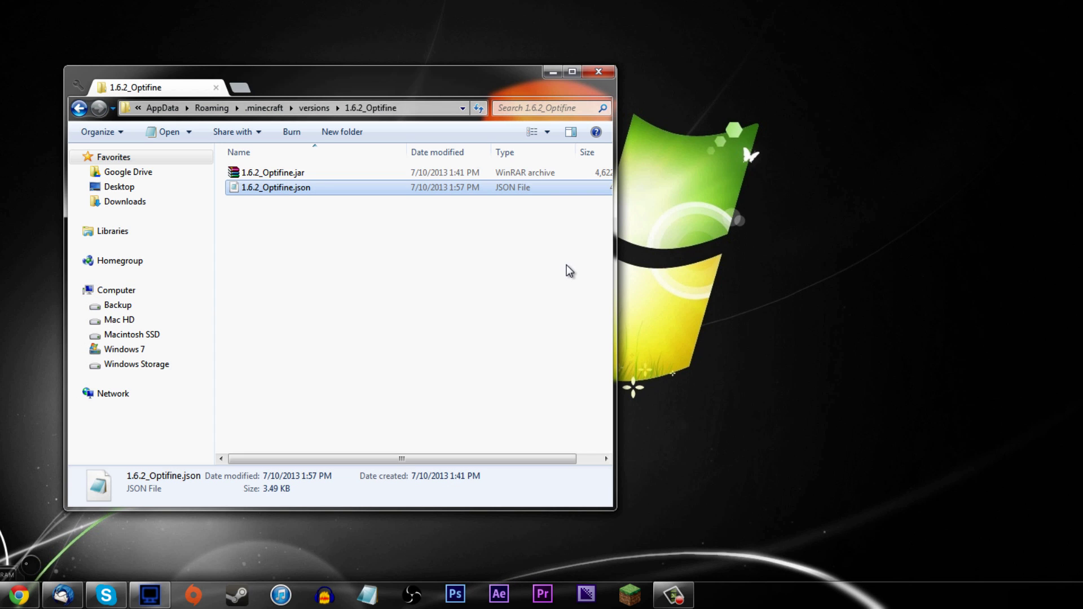
{"action": "right_click", "coordinate": [278, 191]}
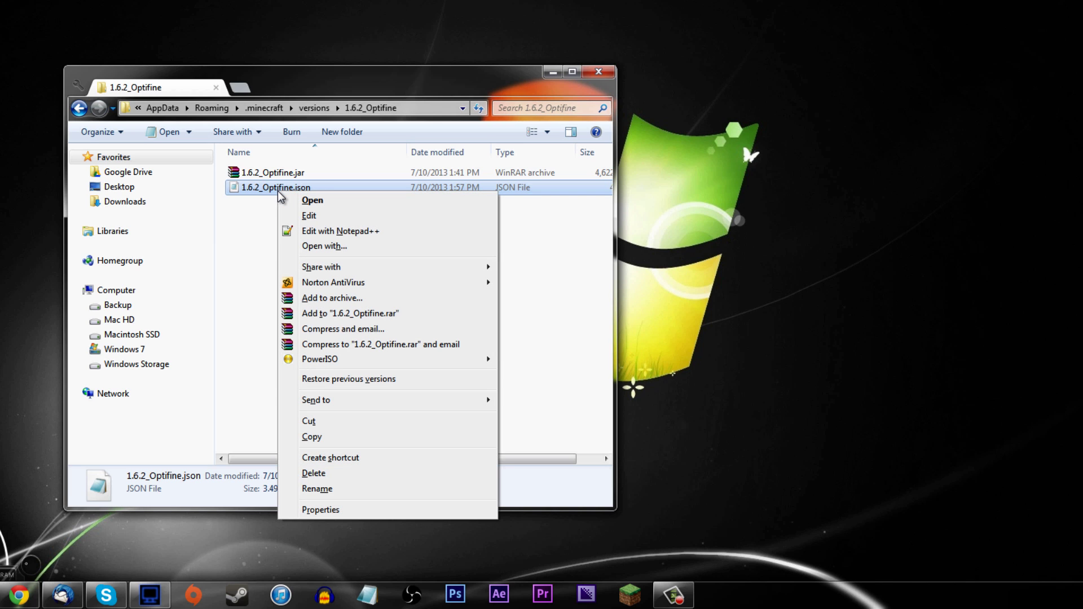
{"action": "left_click", "coordinate": [317, 245]}
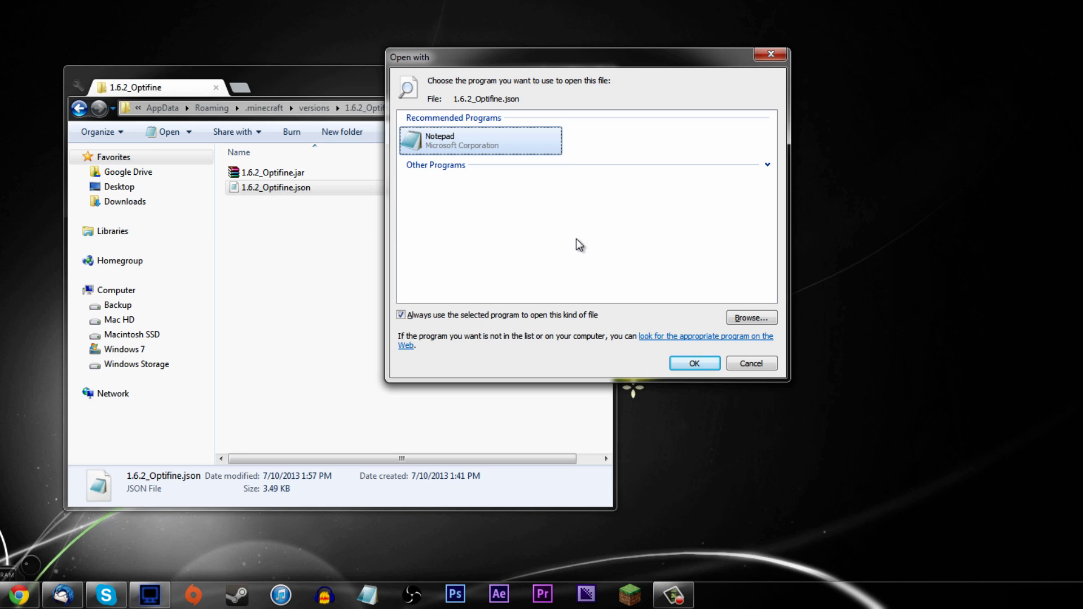
Open 1.6.2_Optifine.json in Notepad and append _Optifine to its 1.6.2 id value
{"action": "left_click", "coordinate": [714, 368]}
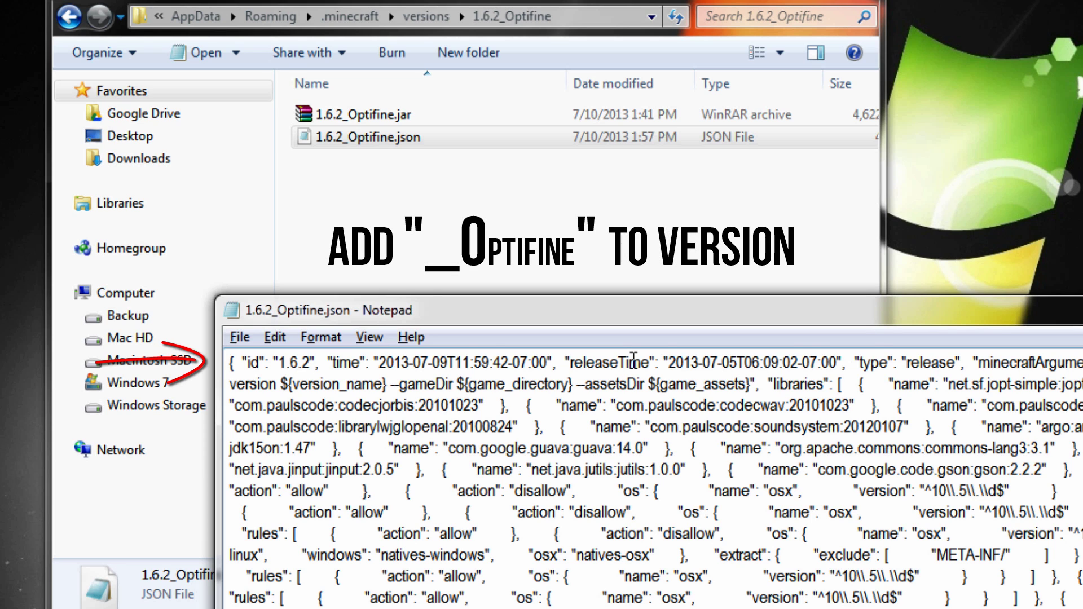
{"action": "type", "text": "_Optifi"}
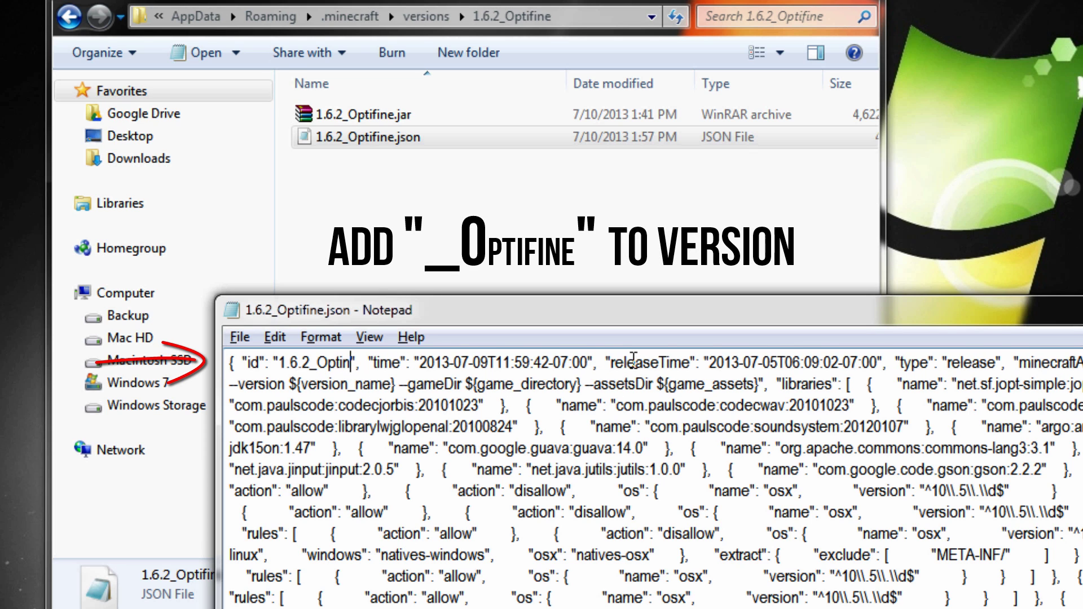
{"action": "type", "text": "ne"}
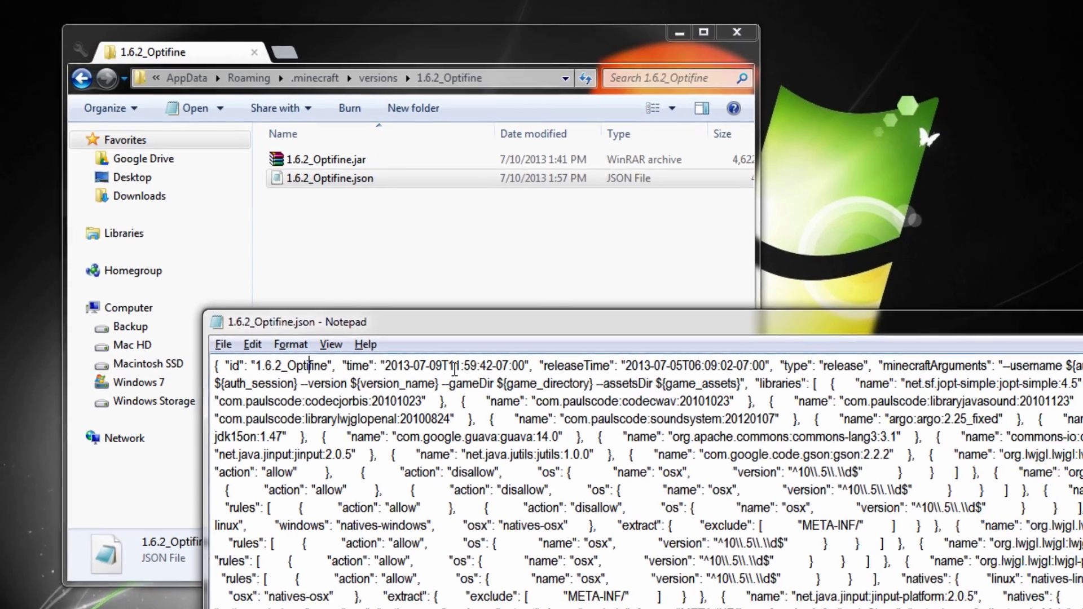
Save 1.6.2_Optifine.json, close Notepad, and clear the selection in the 1.6.2_Optifine folder
{"action": "key", "text": "ctrl+s"}
{"action": "left_click", "coordinate": [1080, 321]}
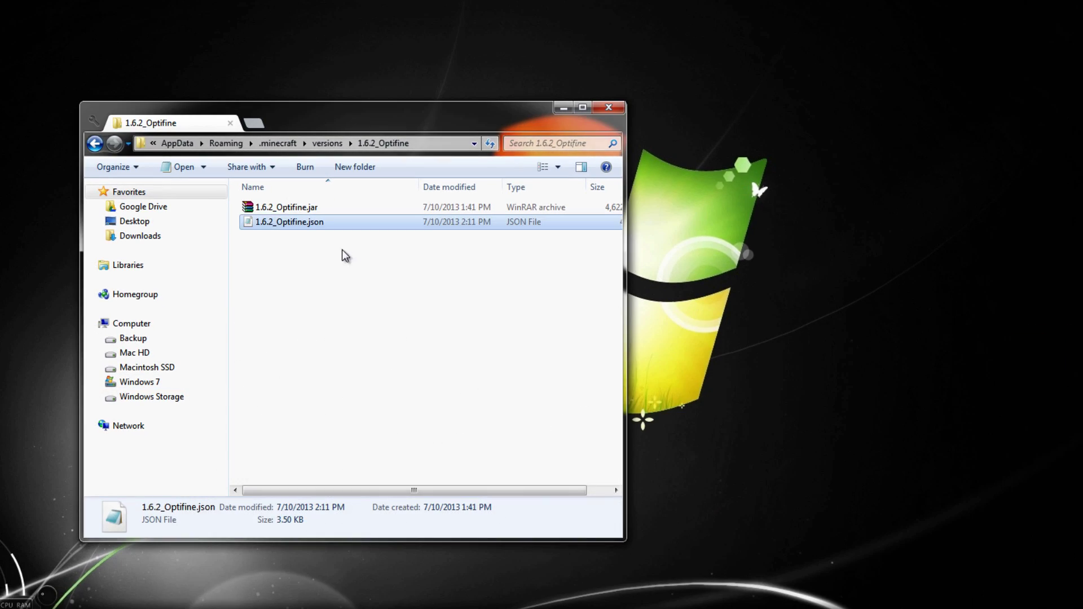
{"action": "left_click", "coordinate": [296, 211]}
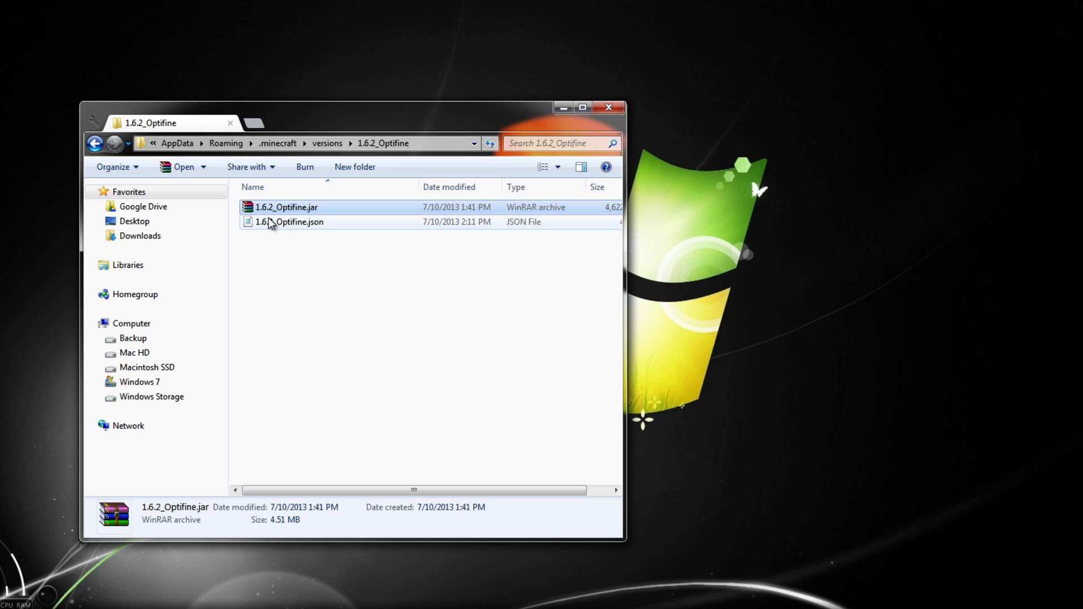
{"action": "left_click", "coordinate": [302, 244]}
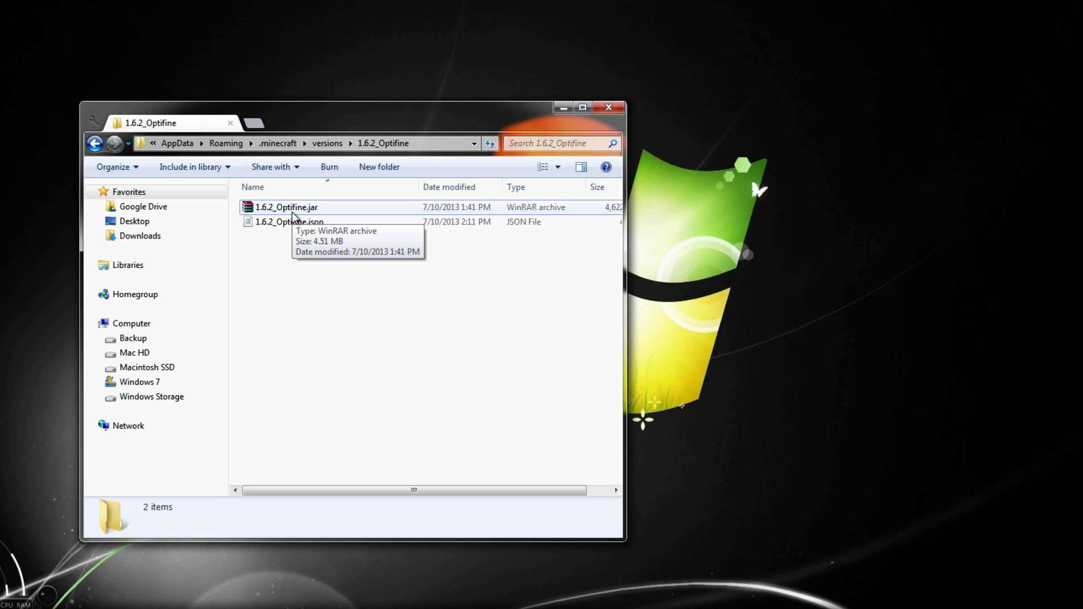
Try choosing WinRAR as the default program for 1.6.2_Optifine.jar, then cancel without changing it
{"action": "right_click", "coordinate": [292, 212]}
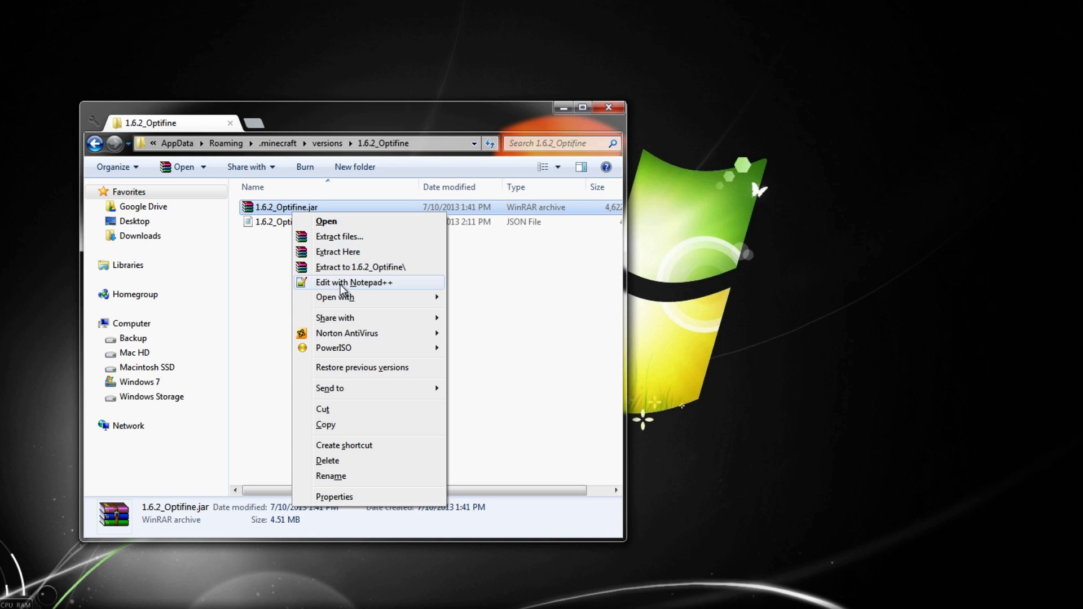
{"action": "mouse_move", "coordinate": [339, 299]}
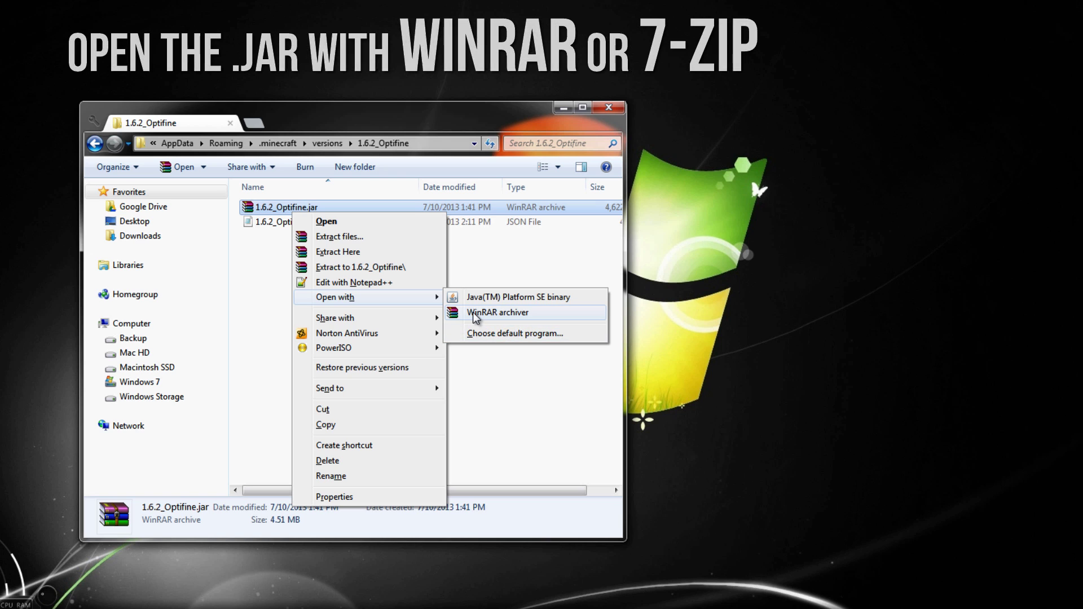
{"action": "left_click", "coordinate": [502, 333]}
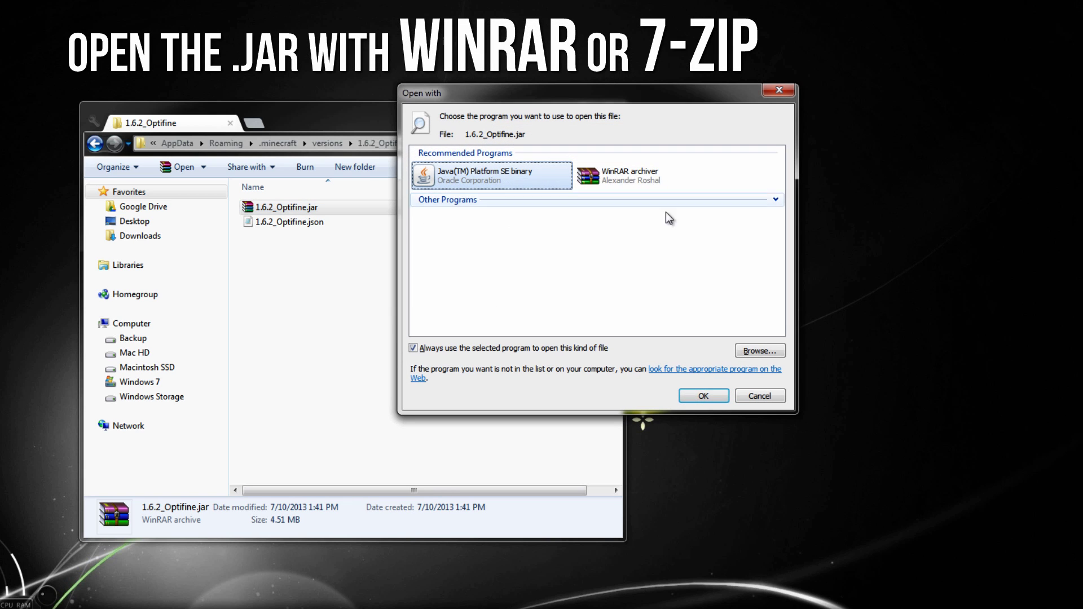
{"action": "left_click", "coordinate": [617, 163]}
{"action": "left_click", "coordinate": [747, 350]}
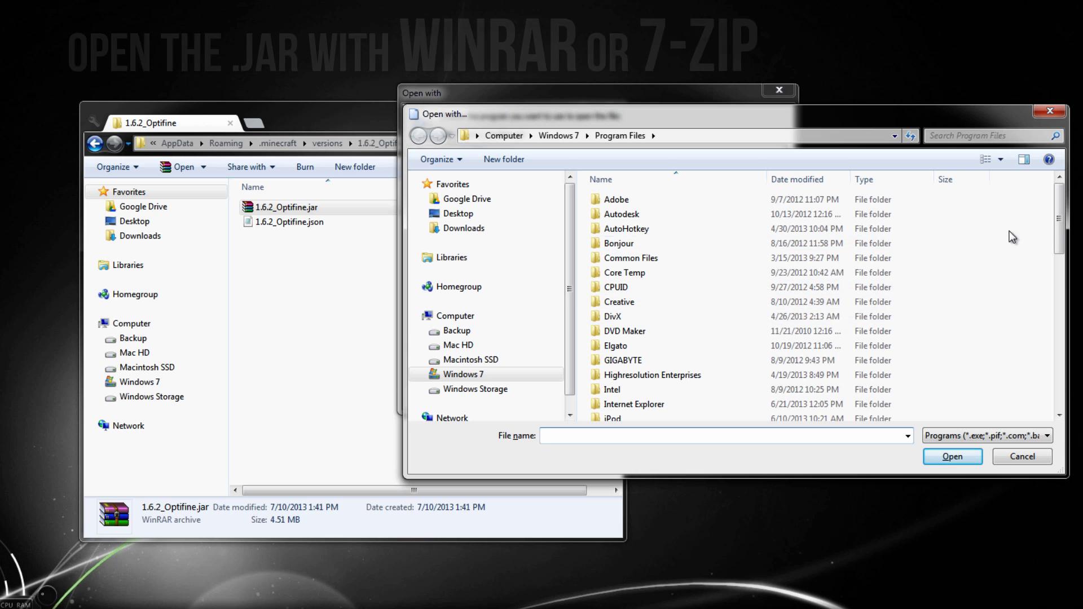
{"action": "left_click_drag", "start_coordinate": [1063, 225], "coordinate": [1021, 395]}
{"action": "left_click", "coordinate": [643, 399]}
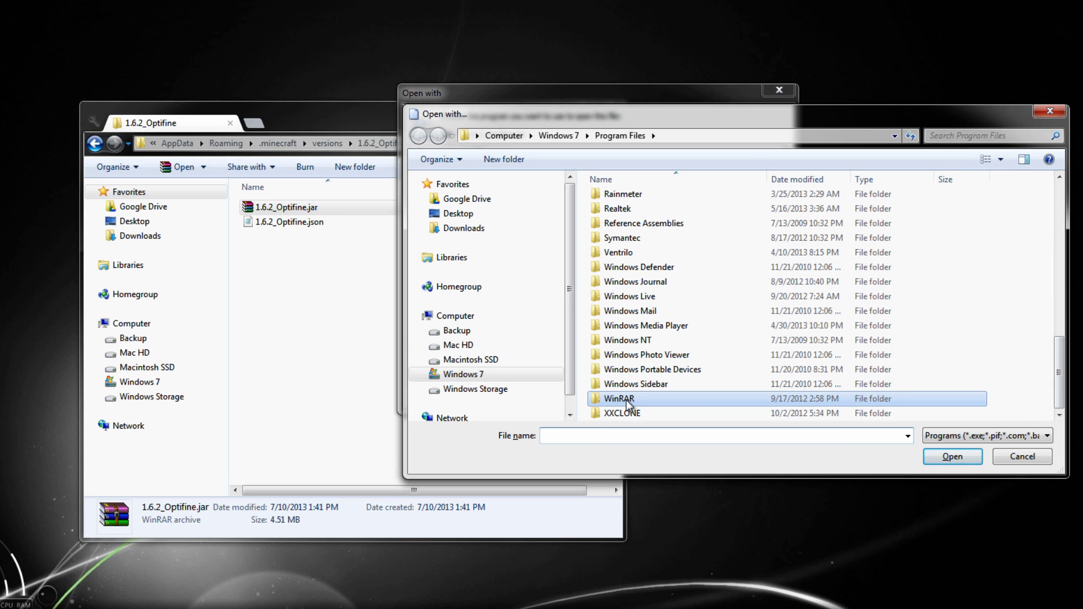
{"action": "left_click", "coordinate": [997, 456]}
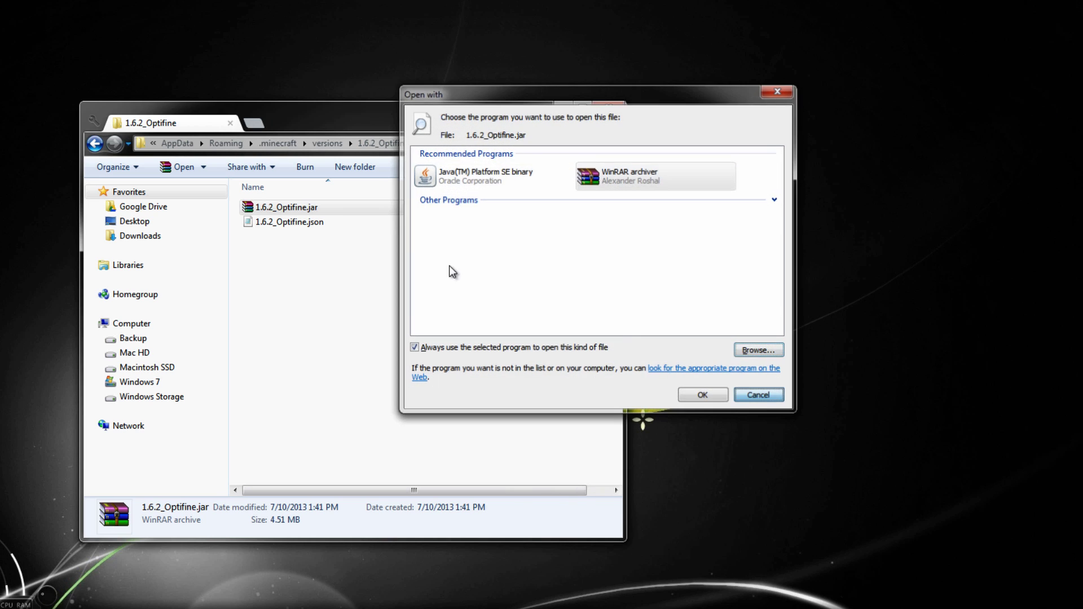
{"action": "left_click", "coordinate": [767, 395]}
Open 1.6.2_Optifine.jar with WinRAR archiver via Open with
{"action": "right_click", "coordinate": [330, 207]}
{"action": "mouse_move", "coordinate": [451, 294]}
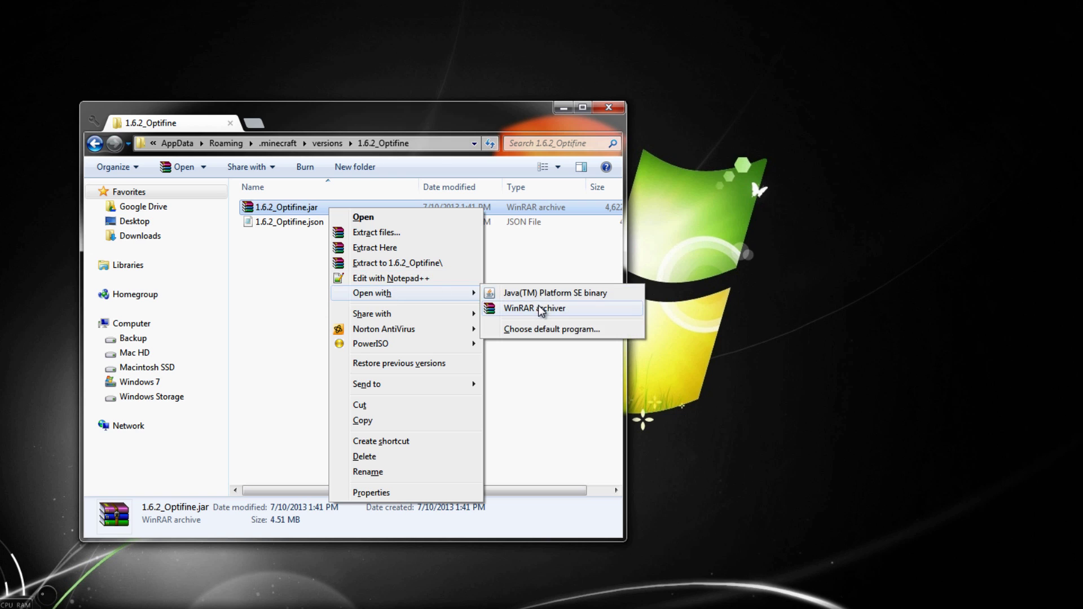
{"action": "left_click", "coordinate": [486, 308]}
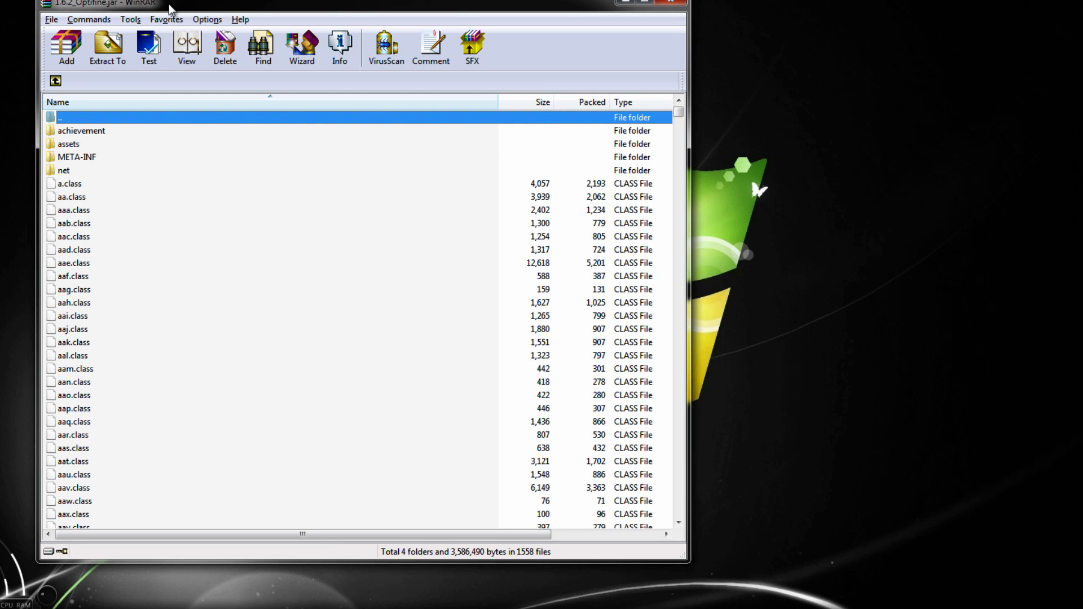
Move the jar archive aside and open the downloaded OptiFine zip from Downloads next to it
{"action": "left_click_drag", "start_coordinate": [167, 5], "coordinate": [333, 23]}
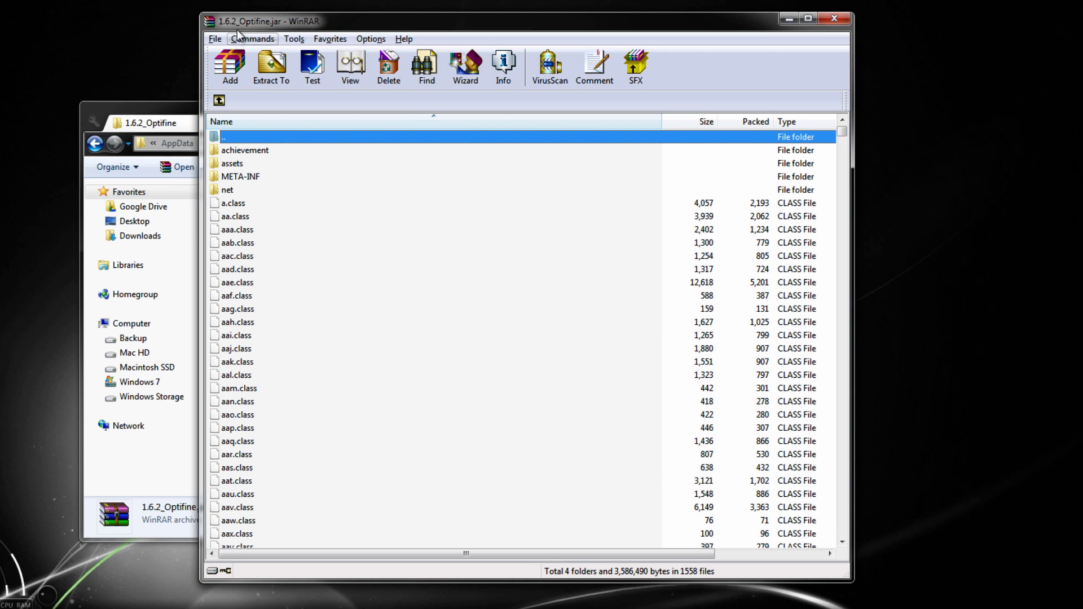
{"action": "left_click_drag", "start_coordinate": [237, 27], "coordinate": [648, 48]}
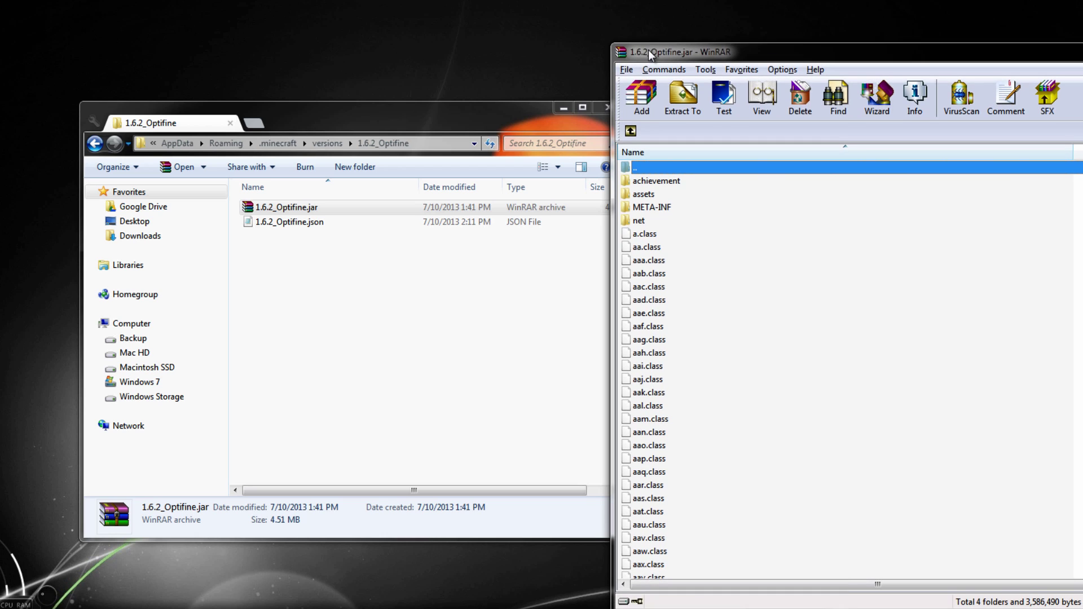
{"action": "left_click", "coordinate": [203, 166]}
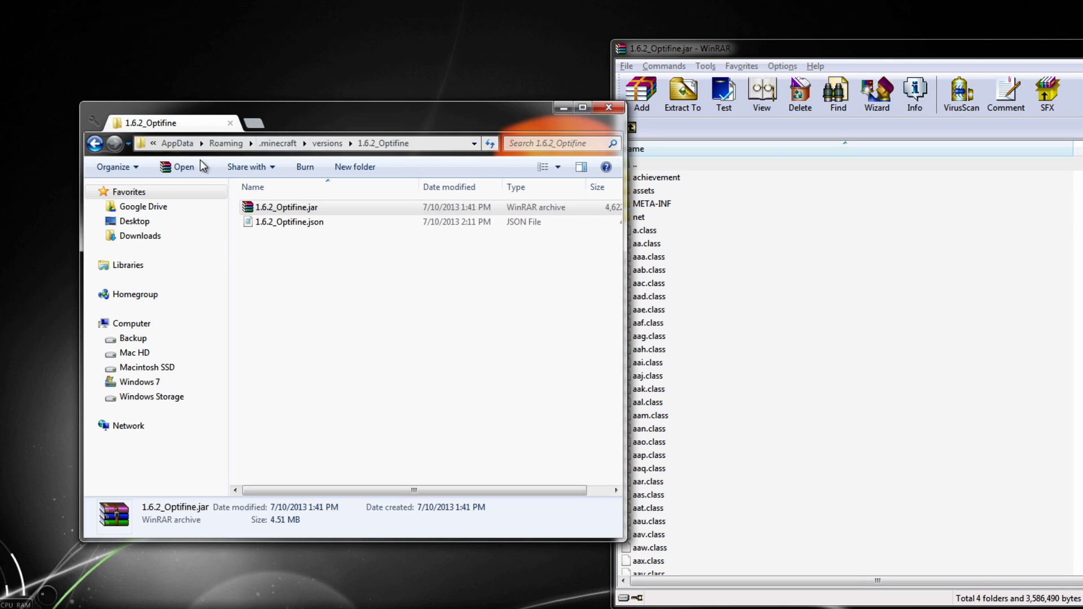
{"action": "left_click", "coordinate": [141, 237]}
{"action": "double_click", "coordinate": [289, 214]}
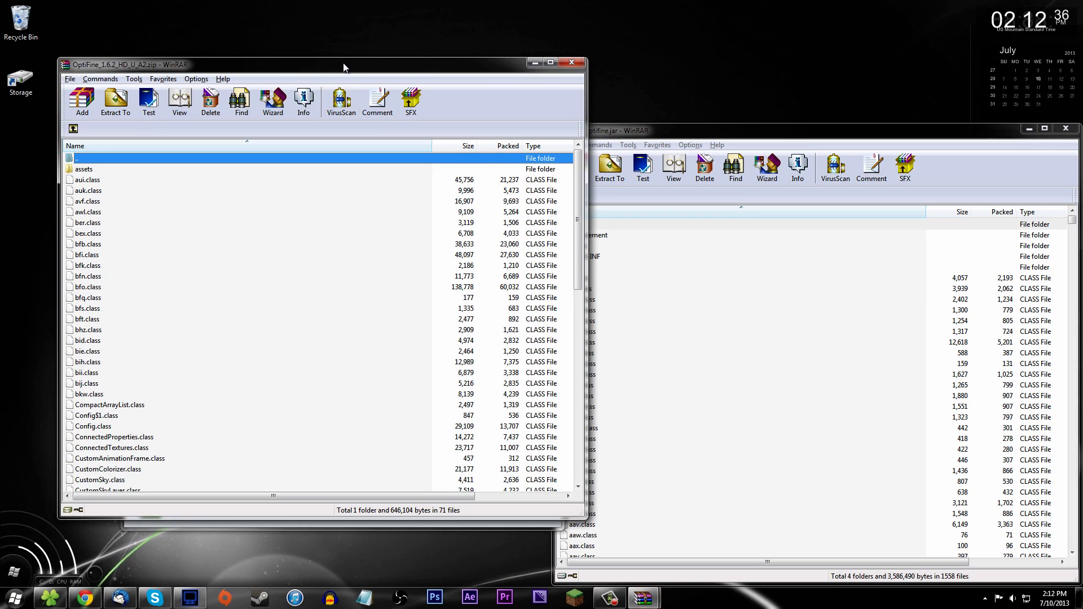
{"action": "left_click_drag", "start_coordinate": [357, 45], "coordinate": [311, 113]}
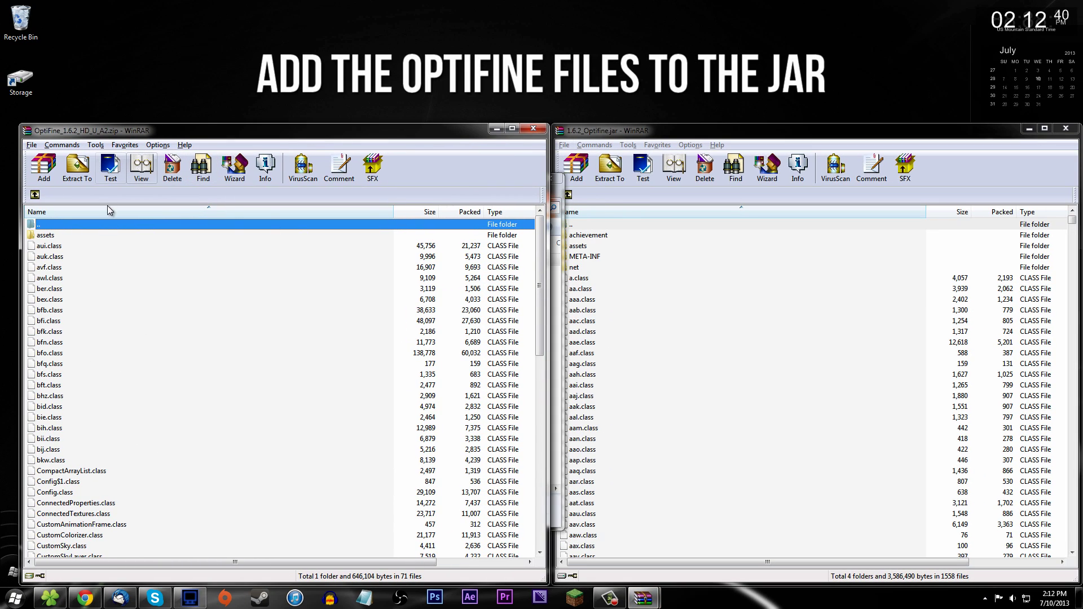
Select all OptiFine zip files and add them into 1.6.2_Optifine.jar, totalling 1604 files
{"action": "left_click", "coordinate": [642, 288]}
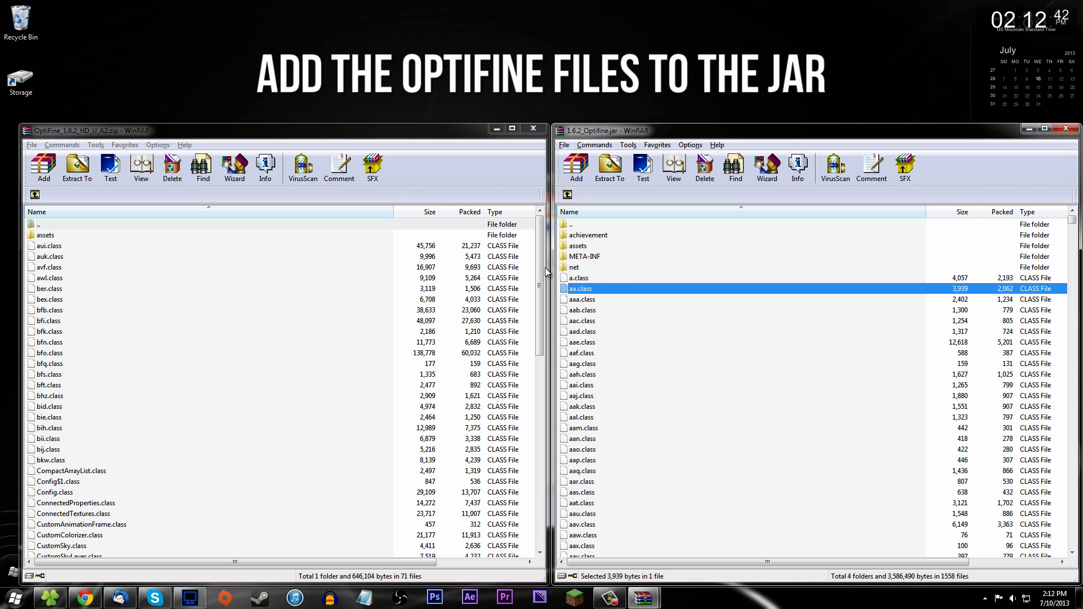
{"action": "left_click", "coordinate": [116, 320]}
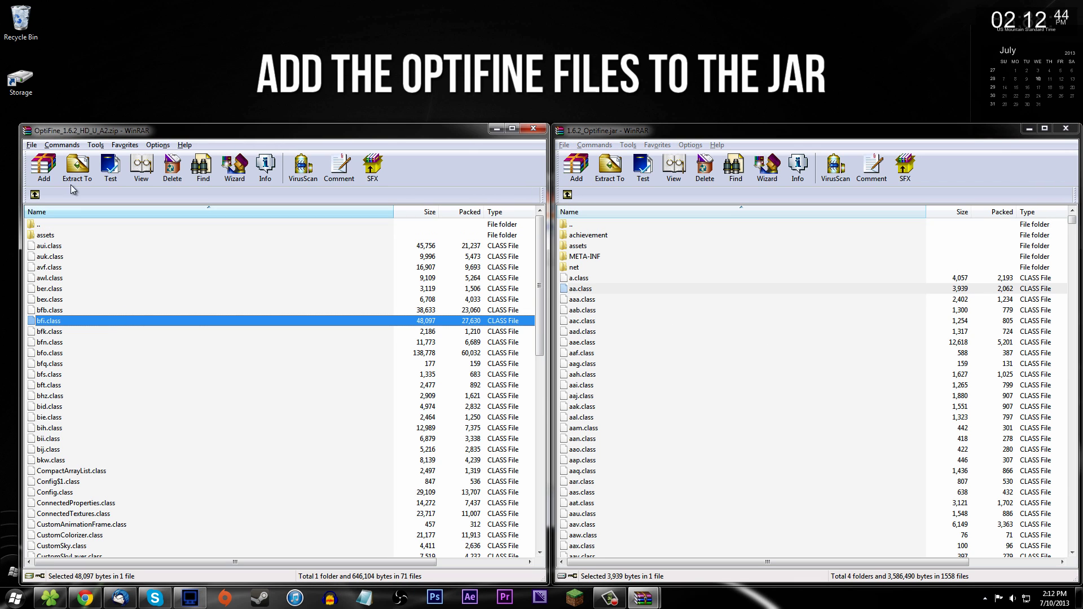
{"action": "left_click", "coordinate": [31, 145]}
{"action": "left_click", "coordinate": [55, 241]}
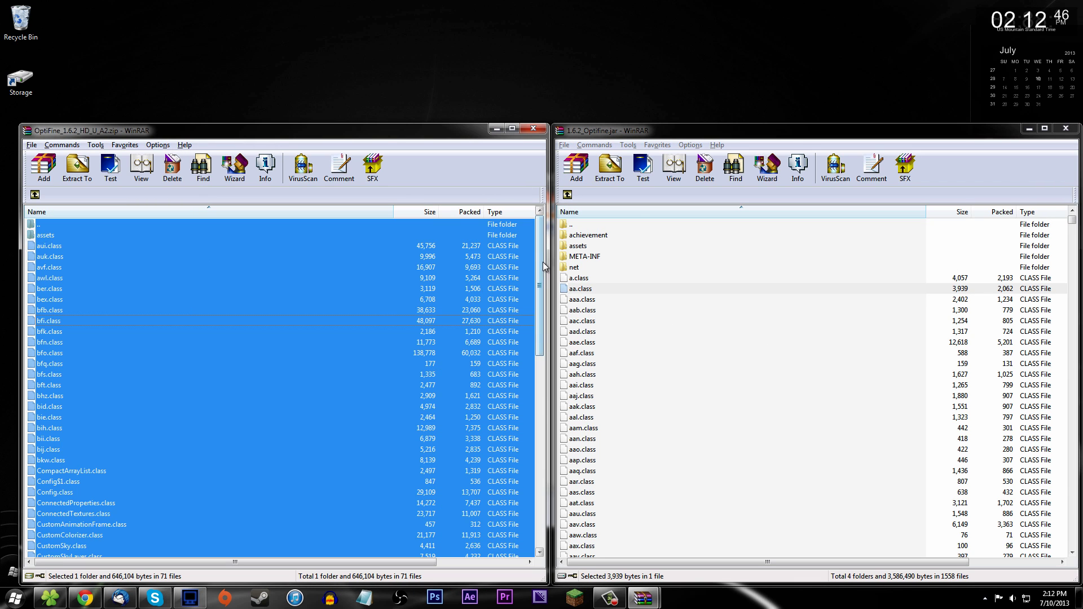
{"action": "left_click_drag", "start_coordinate": [539, 269], "coordinate": [539, 225]}
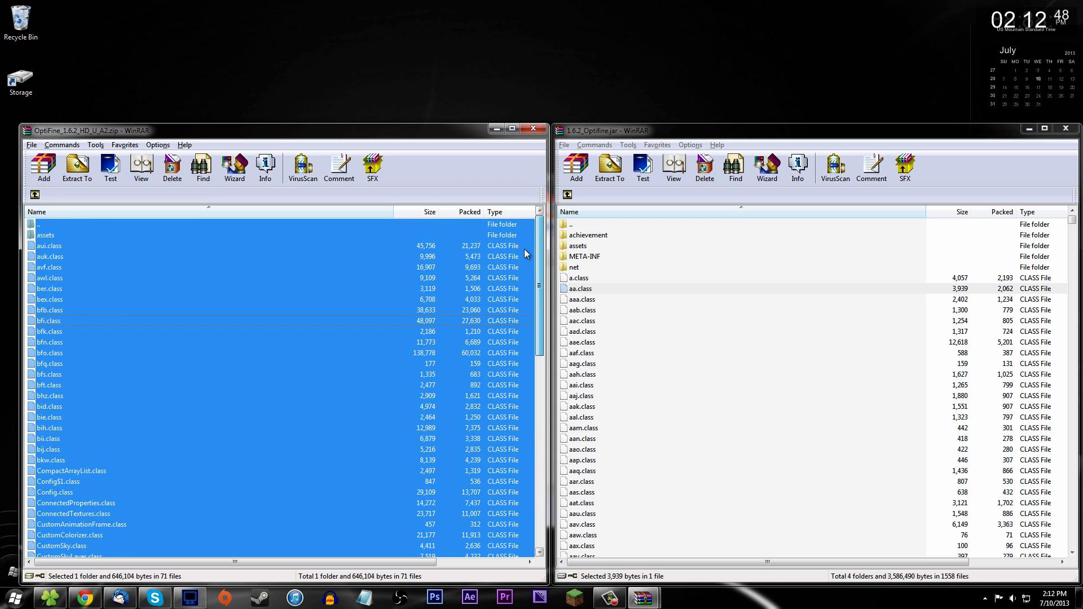
{"action": "left_click_drag", "start_coordinate": [263, 321], "coordinate": [936, 307]}
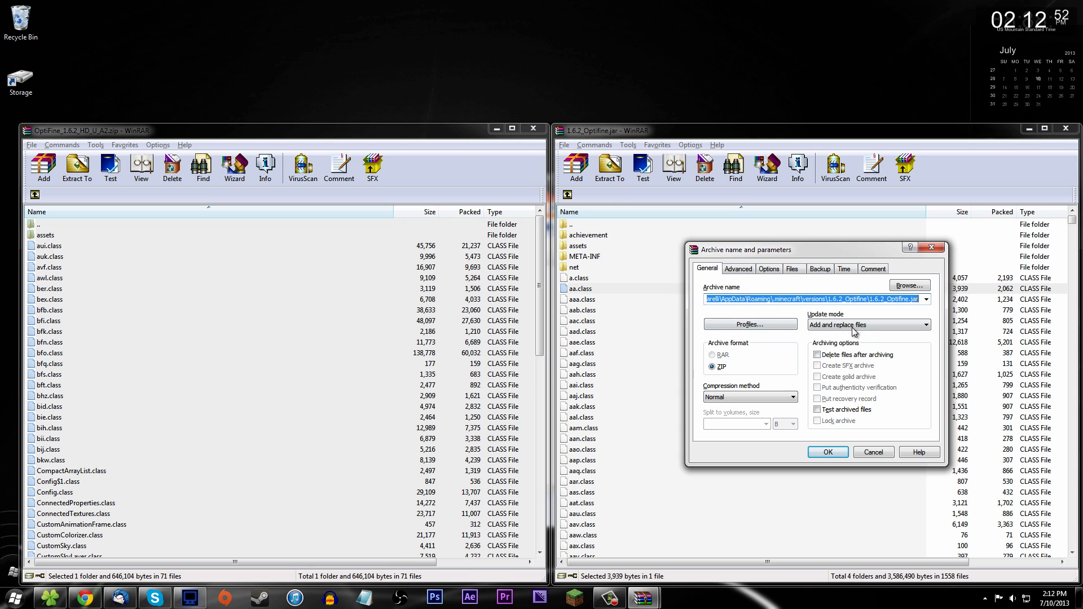
{"action": "left_click", "coordinate": [828, 452]}
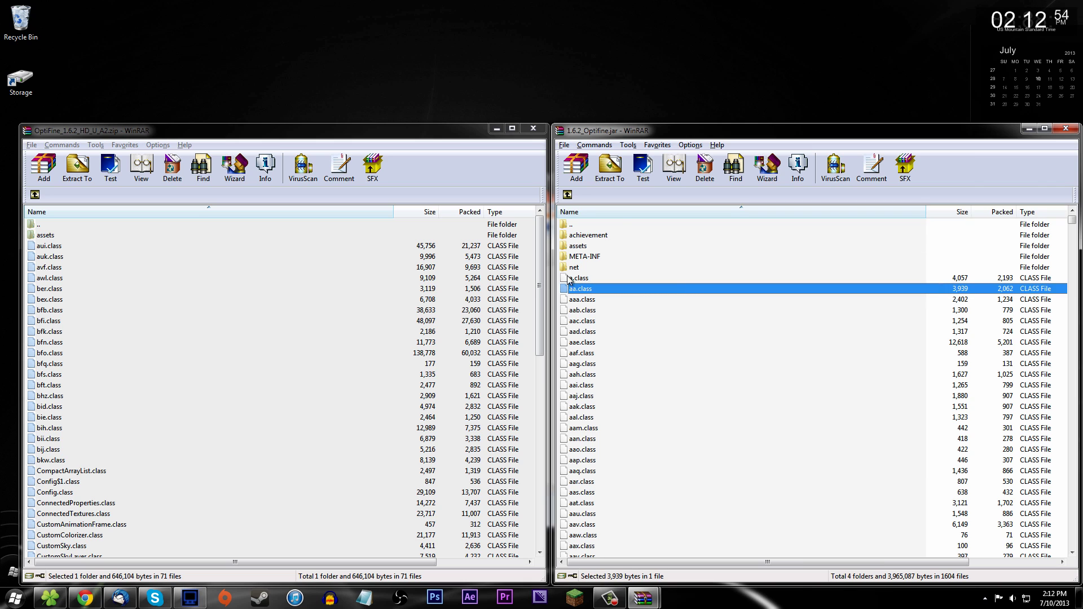
Close the OptiFine zip, delete META-INF from 1.6.2_Optifine.jar, and close WinRAR
{"action": "left_click", "coordinate": [532, 129]}
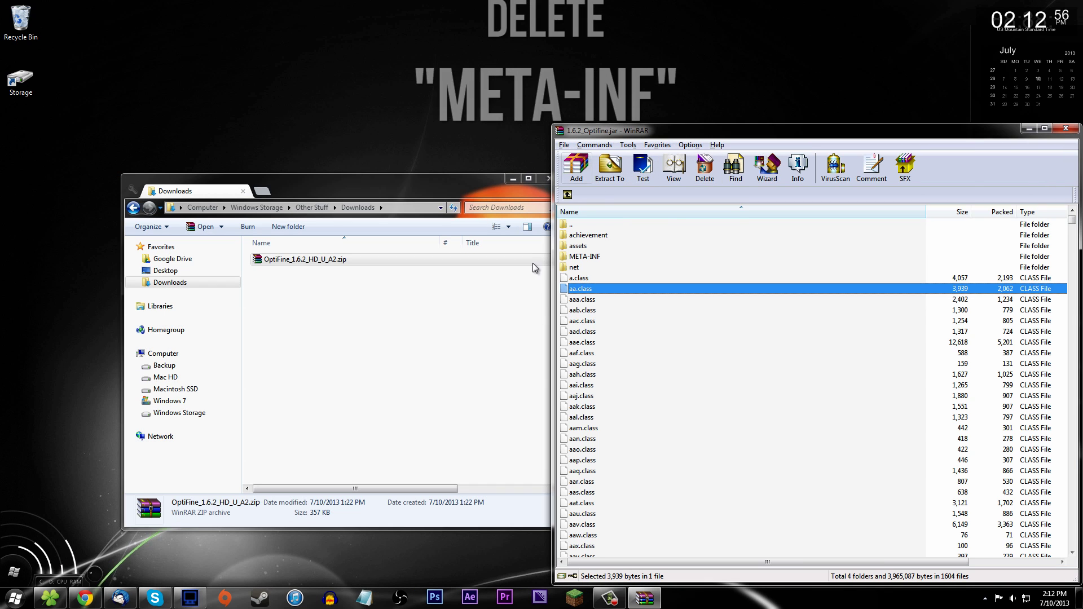
{"action": "left_click", "coordinate": [609, 257]}
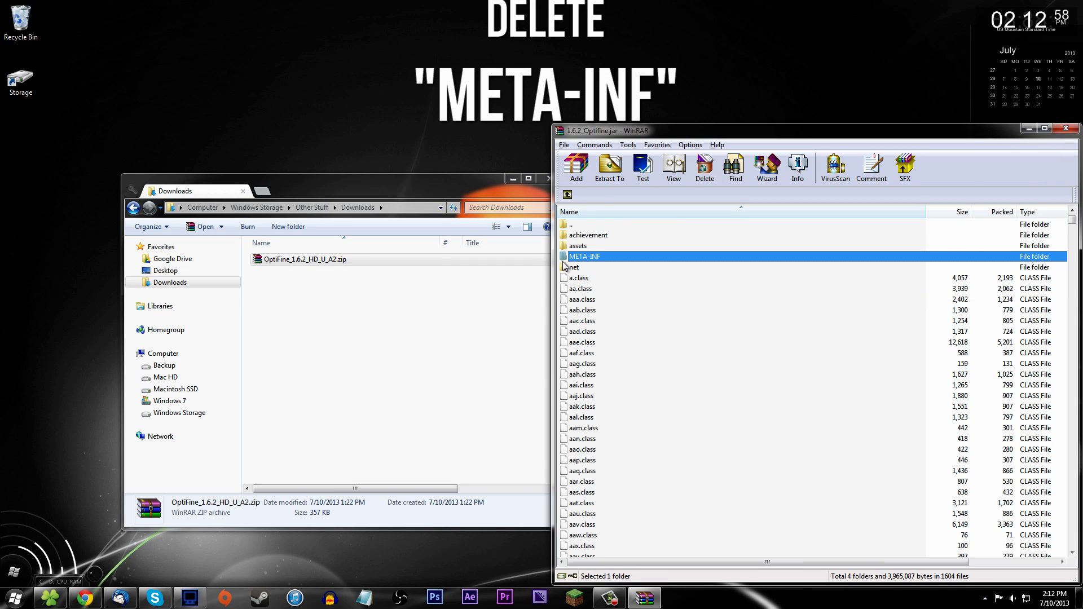
{"action": "left_click", "coordinate": [714, 186]}
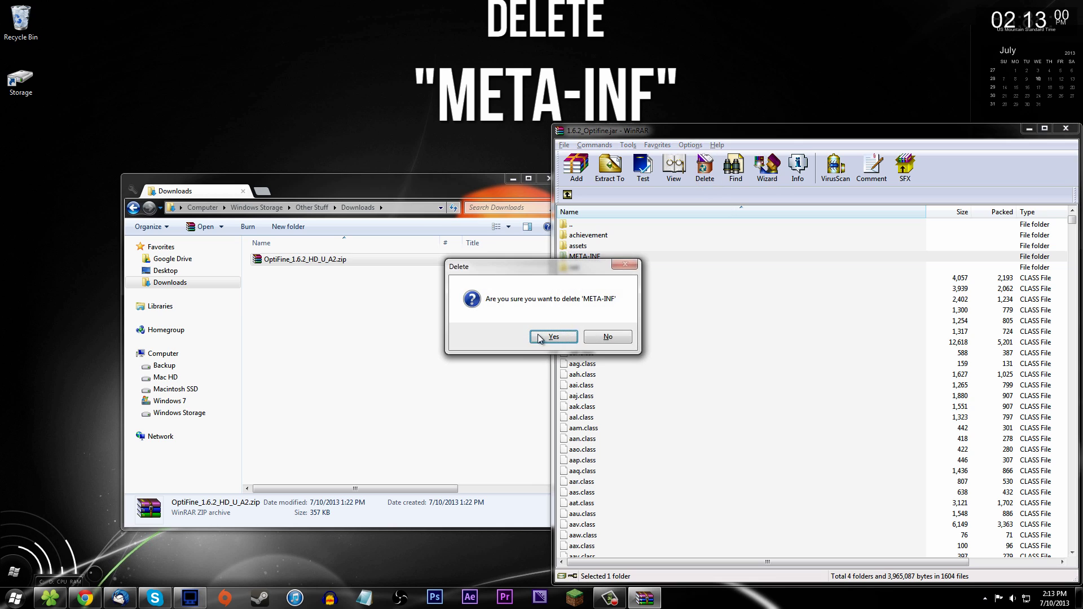
{"action": "left_click", "coordinate": [554, 338]}
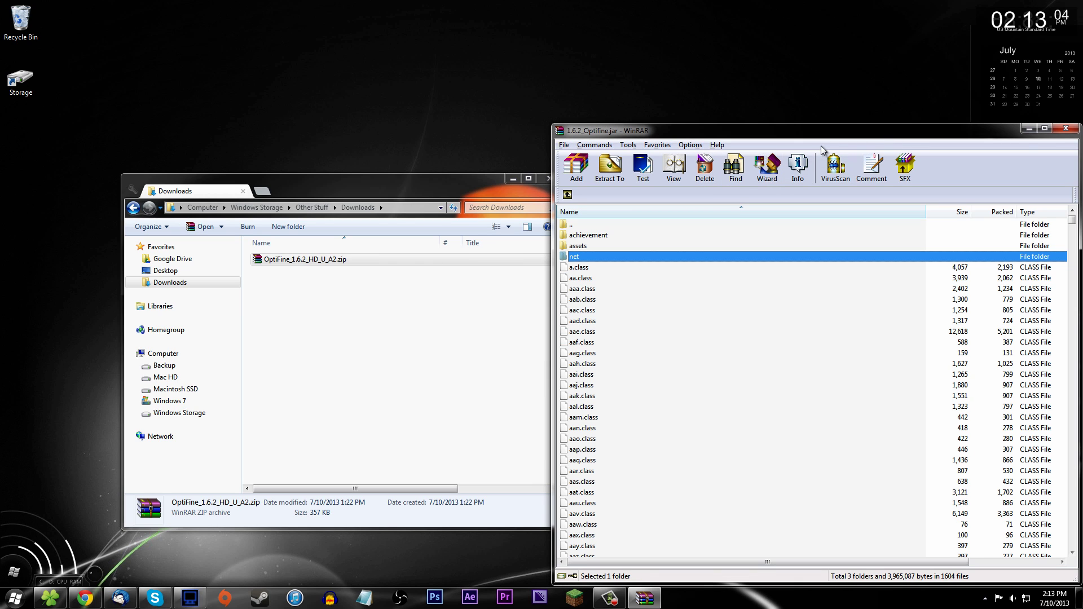
{"action": "left_click", "coordinate": [1066, 129]}
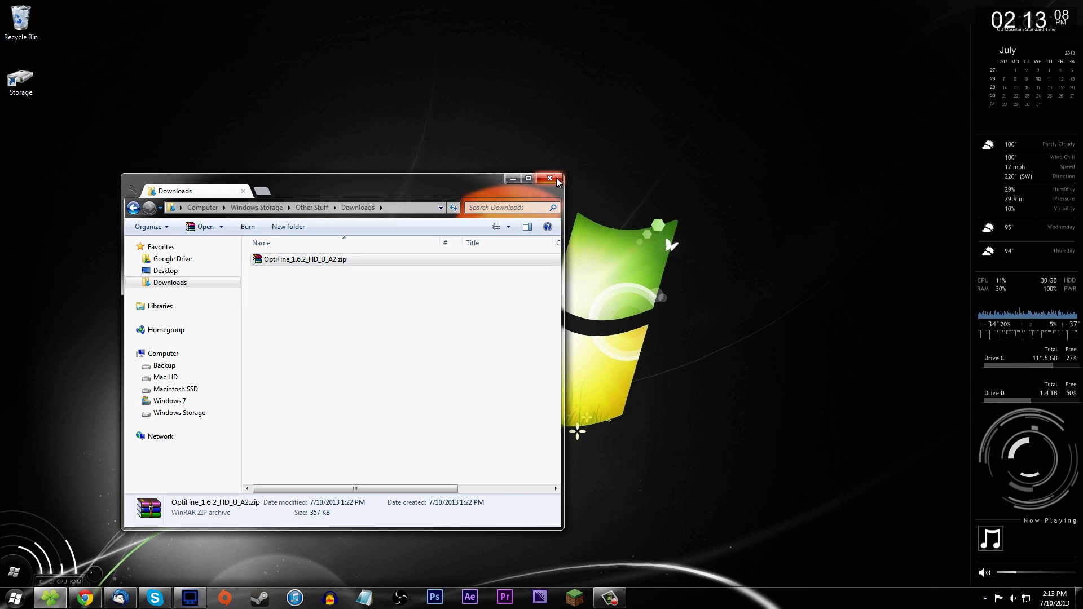
Close the Downloads window, set the profile version to release 1.6.2_Optifine, and launch the game
{"action": "left_click", "coordinate": [556, 178]}
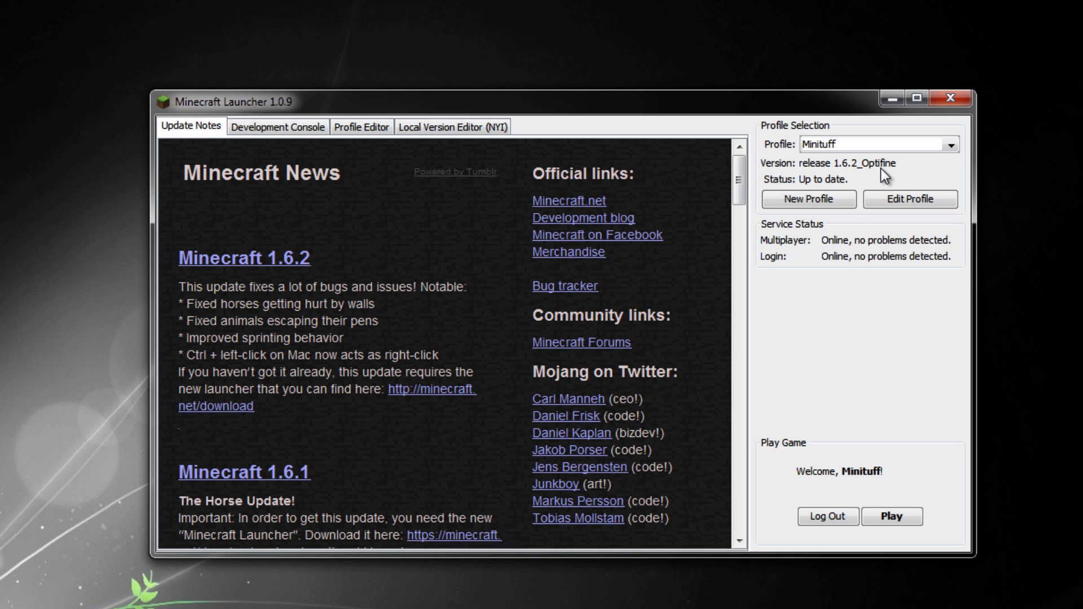
{"action": "left_click", "coordinate": [893, 195]}
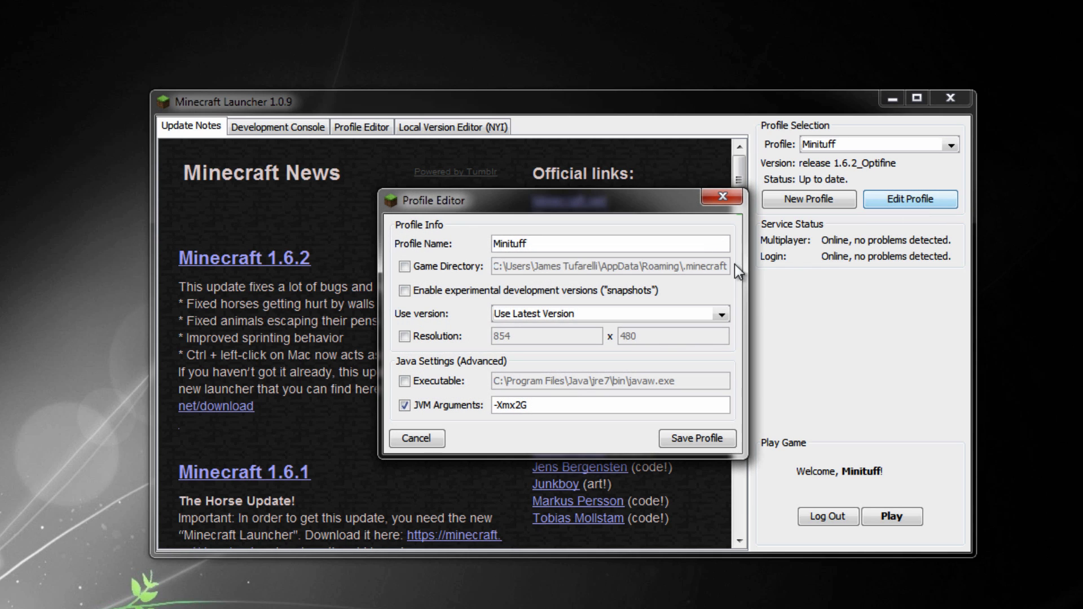
{"action": "left_click", "coordinate": [543, 314]}
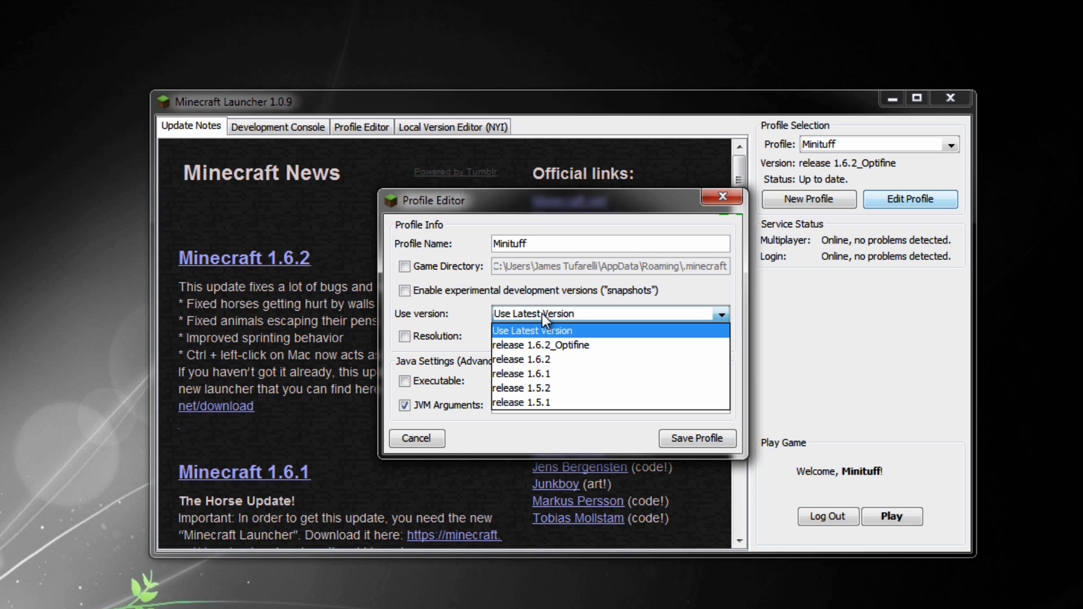
{"action": "left_click", "coordinate": [551, 345]}
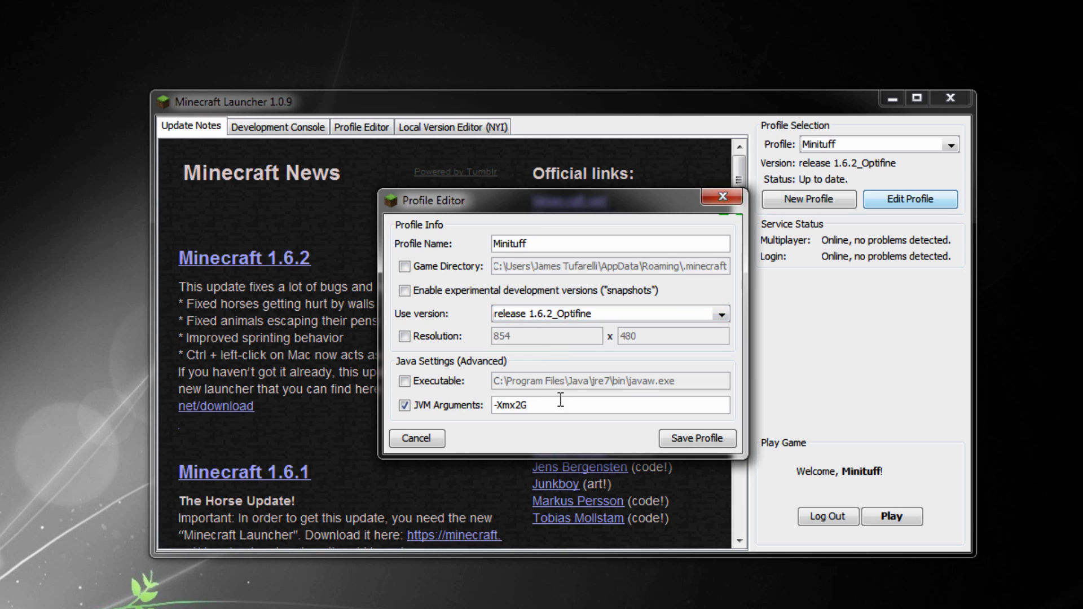
{"action": "key", "text": "Return"}
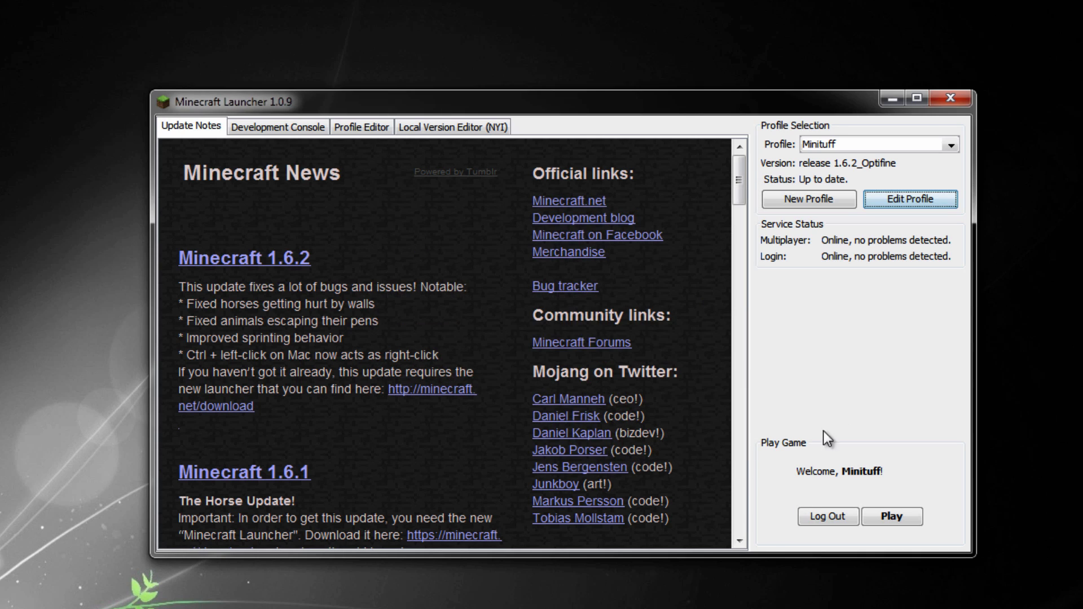
{"action": "left_click", "coordinate": [894, 516]}
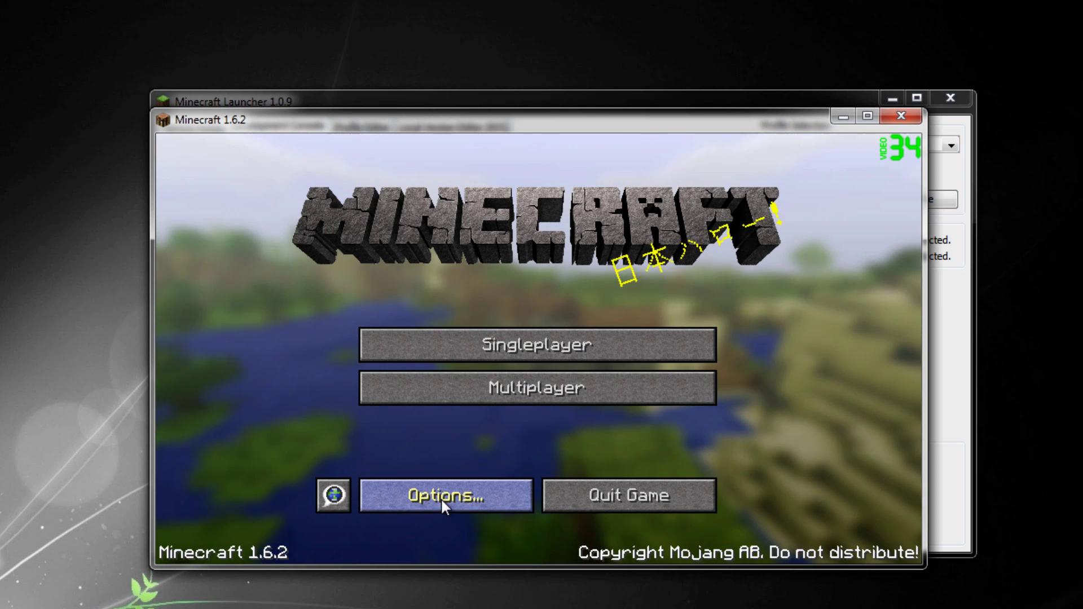
Check the OptiFine Performance page under Options > Video Settings, then back out and quit the game
{"action": "left_click", "coordinate": [441, 497]}
{"action": "left_click", "coordinate": [431, 388]}
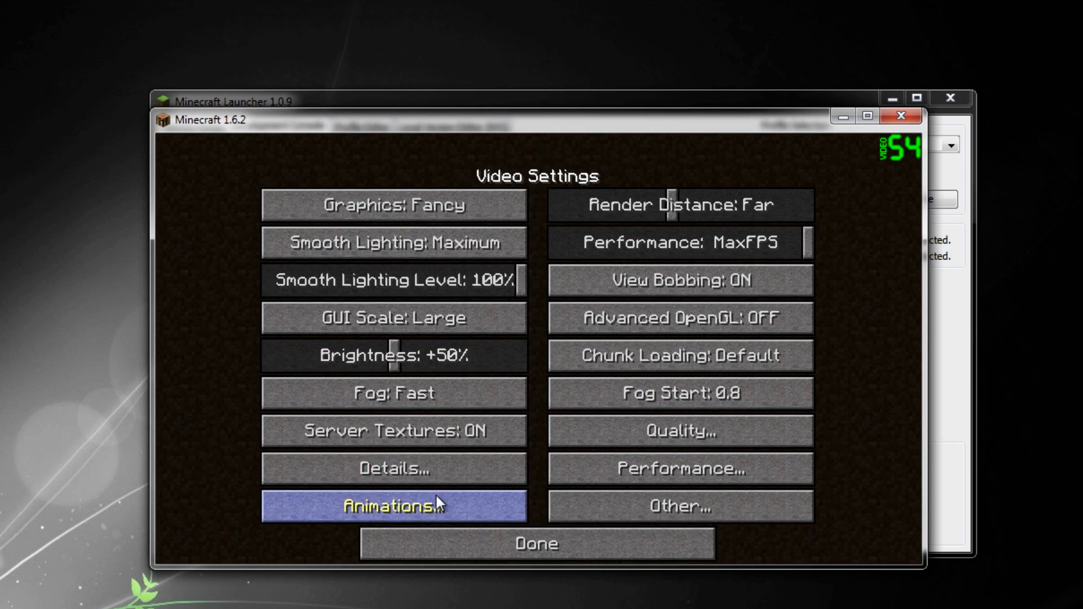
{"action": "left_click", "coordinate": [674, 471]}
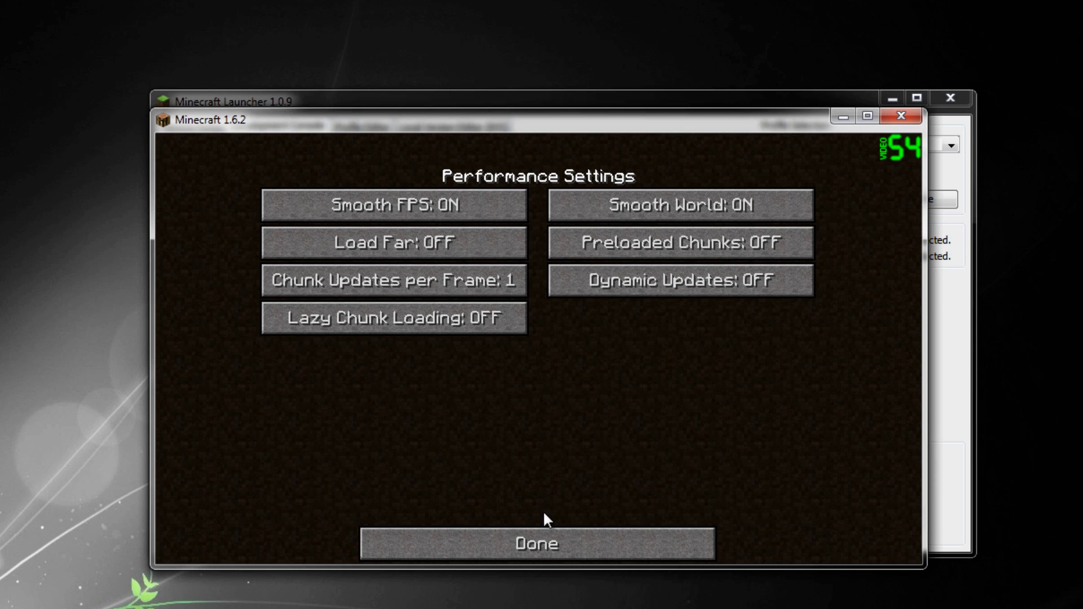
{"action": "left_click", "coordinate": [608, 550]}
{"action": "left_click", "coordinate": [668, 544]}
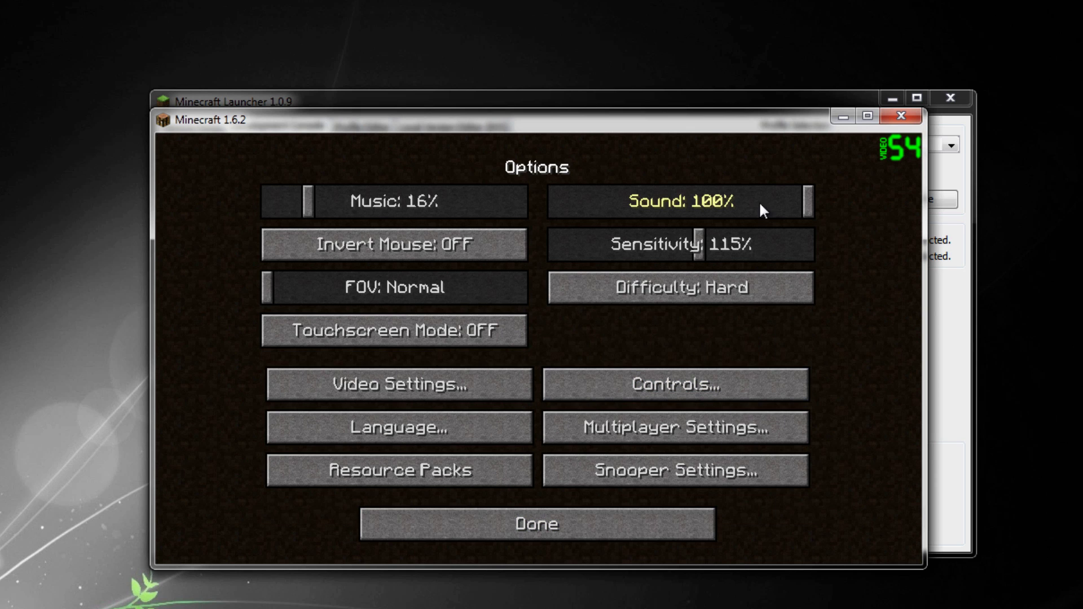
{"action": "left_click", "coordinate": [597, 522]}
{"action": "left_click", "coordinate": [674, 496]}
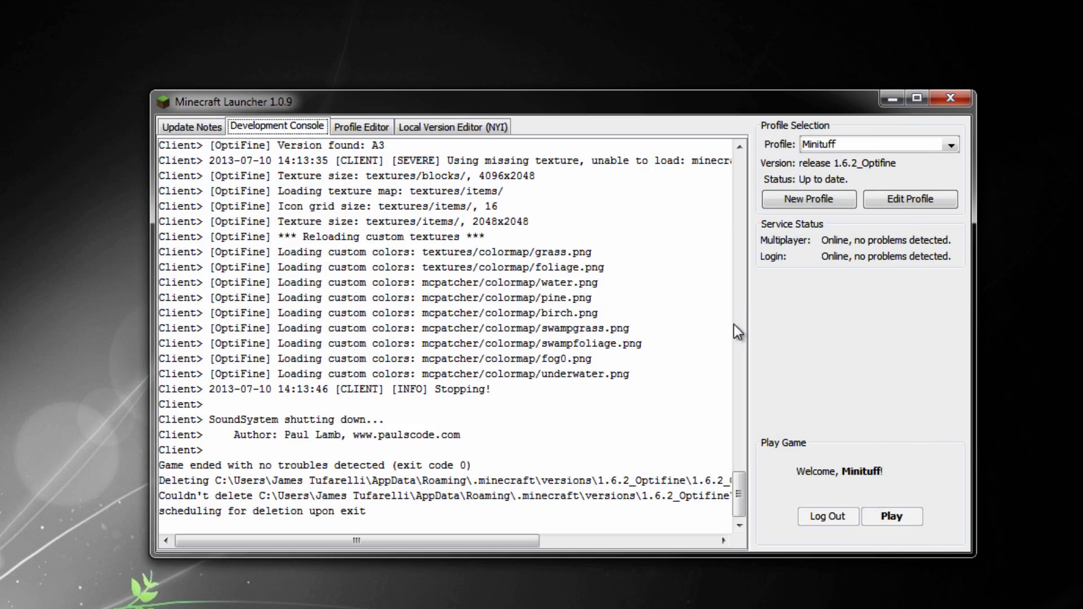
Switch the profile to plain release 1.6.2, save it, and launch the game
{"action": "left_click", "coordinate": [894, 204]}
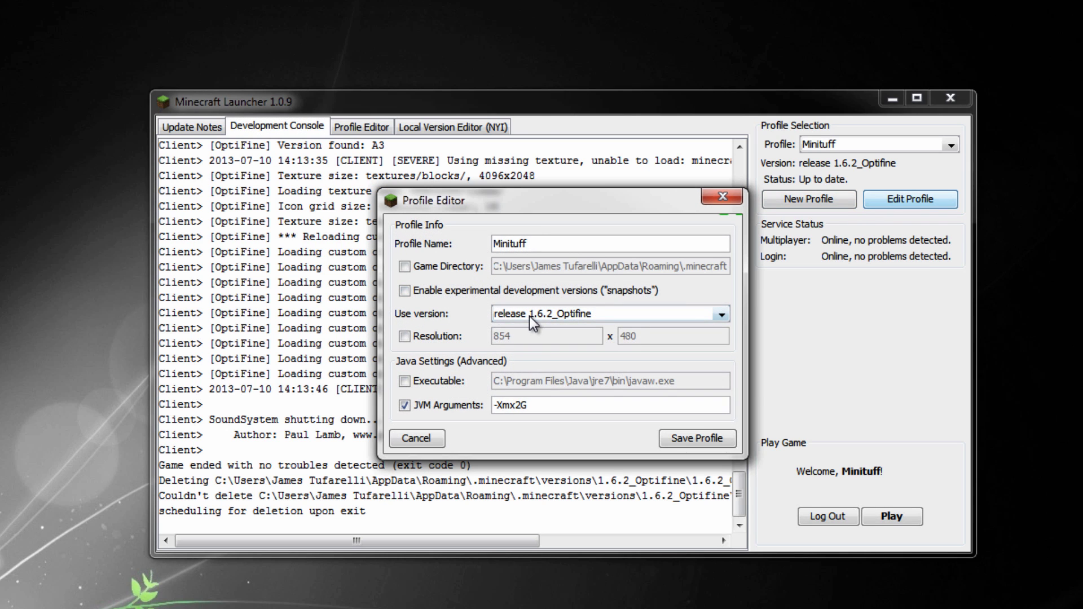
{"action": "left_click", "coordinate": [609, 314]}
{"action": "left_click", "coordinate": [570, 356]}
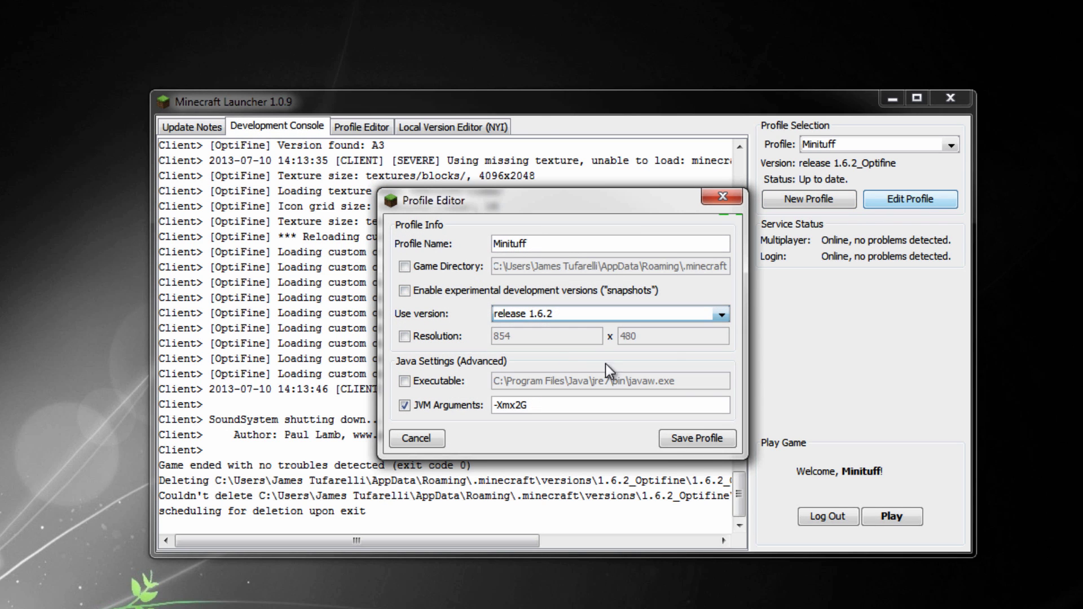
{"action": "left_click", "coordinate": [697, 439]}
{"action": "left_click", "coordinate": [883, 514]}
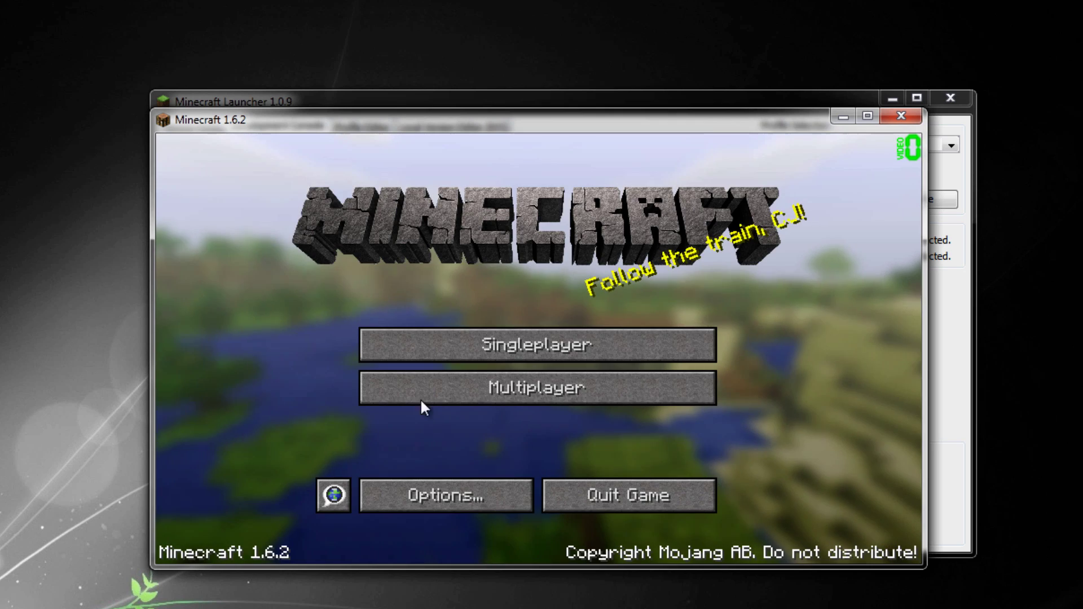
View the ordinary Video Settings in Options, return to the title menu, and close the game
{"action": "left_click", "coordinate": [422, 496]}
{"action": "left_click", "coordinate": [405, 386]}
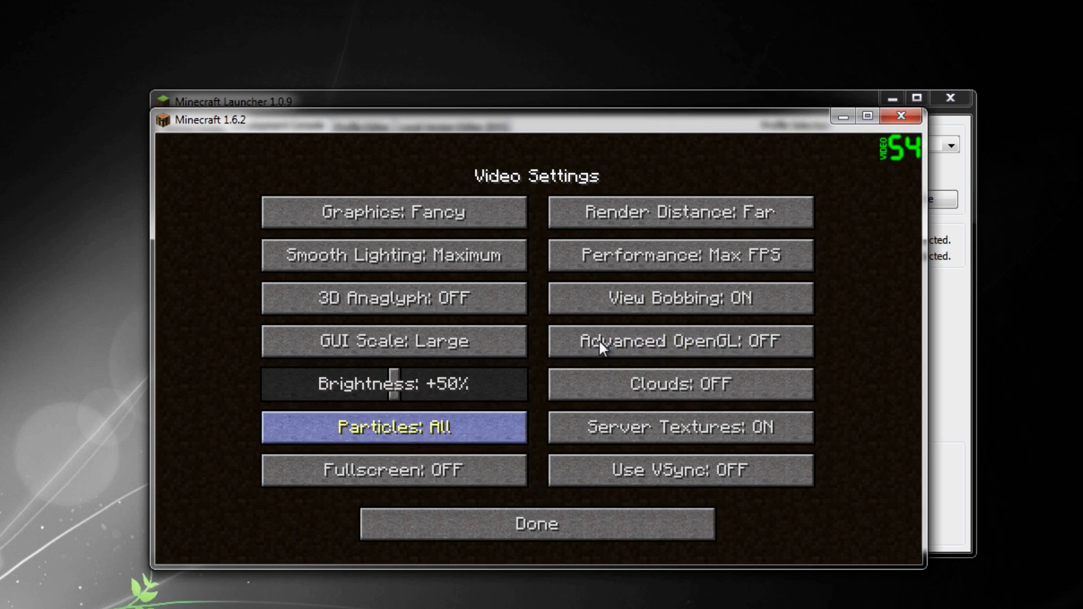
{"action": "left_click", "coordinate": [558, 515]}
{"action": "left_click", "coordinate": [693, 511]}
{"action": "left_click", "coordinate": [901, 115]}
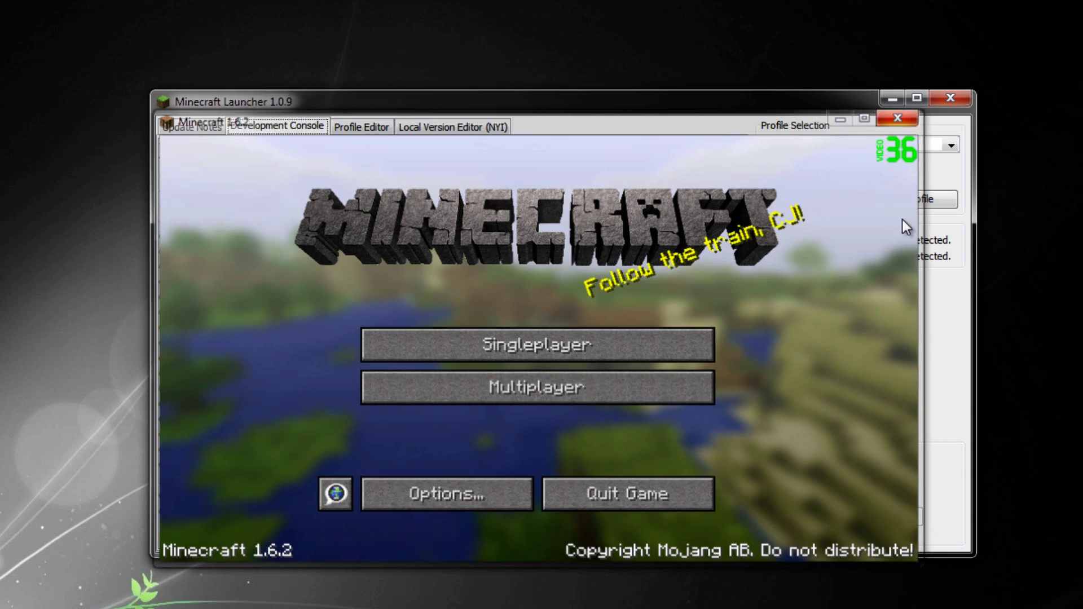
Set the profile's version back to release 1.6.2_Optifine and save it
{"action": "left_click", "coordinate": [908, 201]}
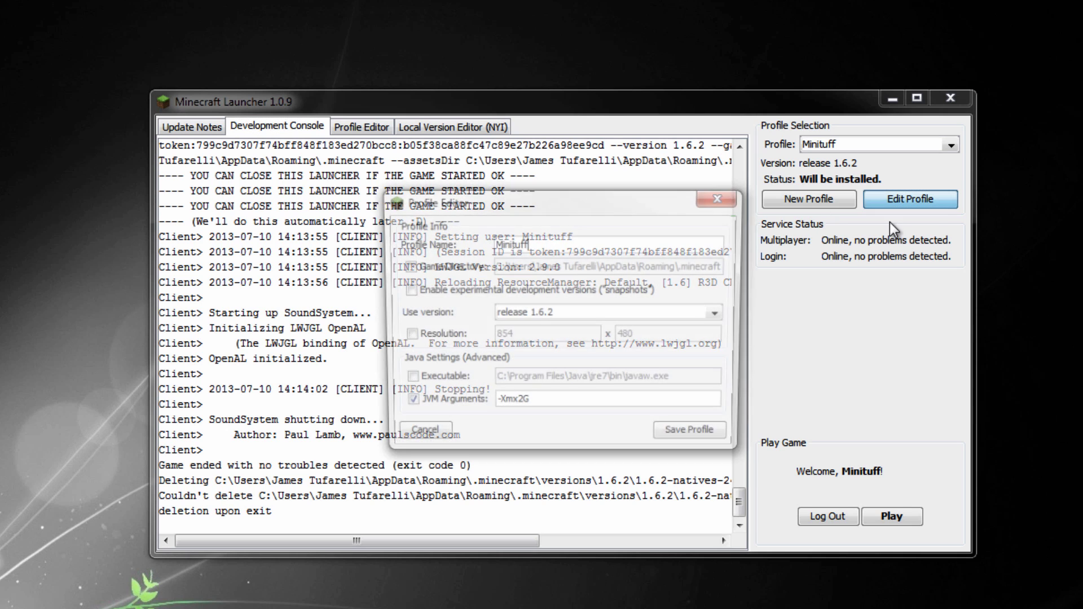
{"action": "left_click", "coordinate": [551, 314]}
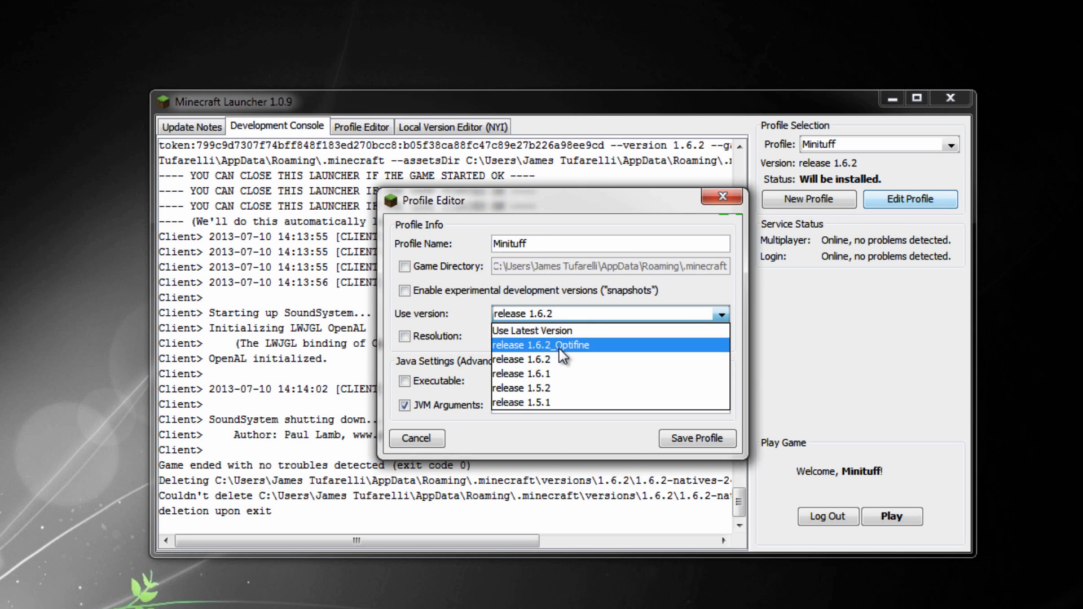
{"action": "left_click", "coordinate": [558, 345]}
{"action": "left_click", "coordinate": [679, 441]}
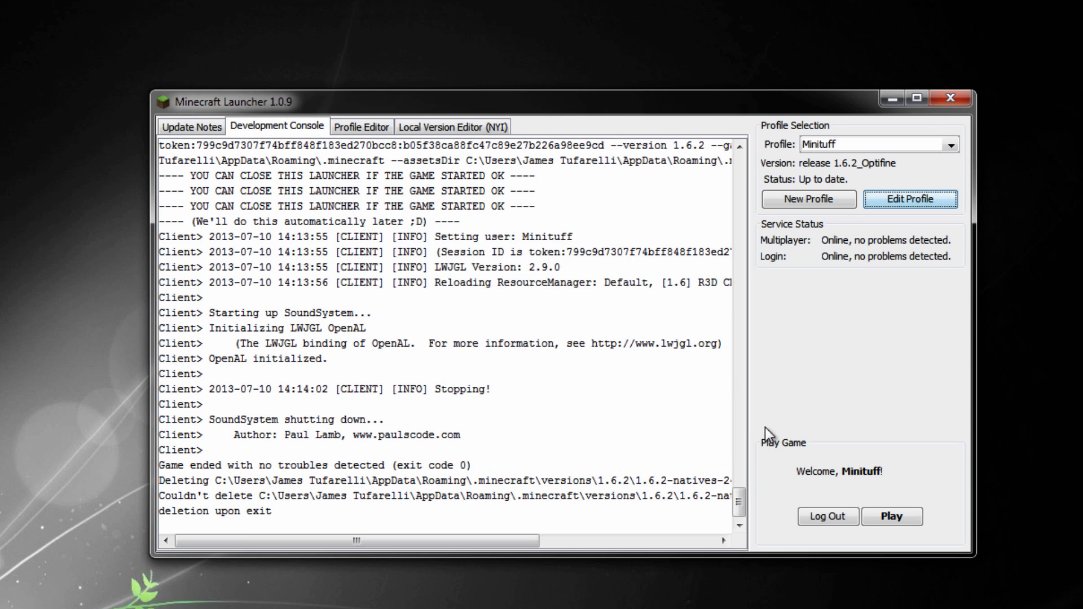
Reopen the profile, keep JVM Arguments enabled, and save the profile
{"action": "left_click", "coordinate": [911, 202]}
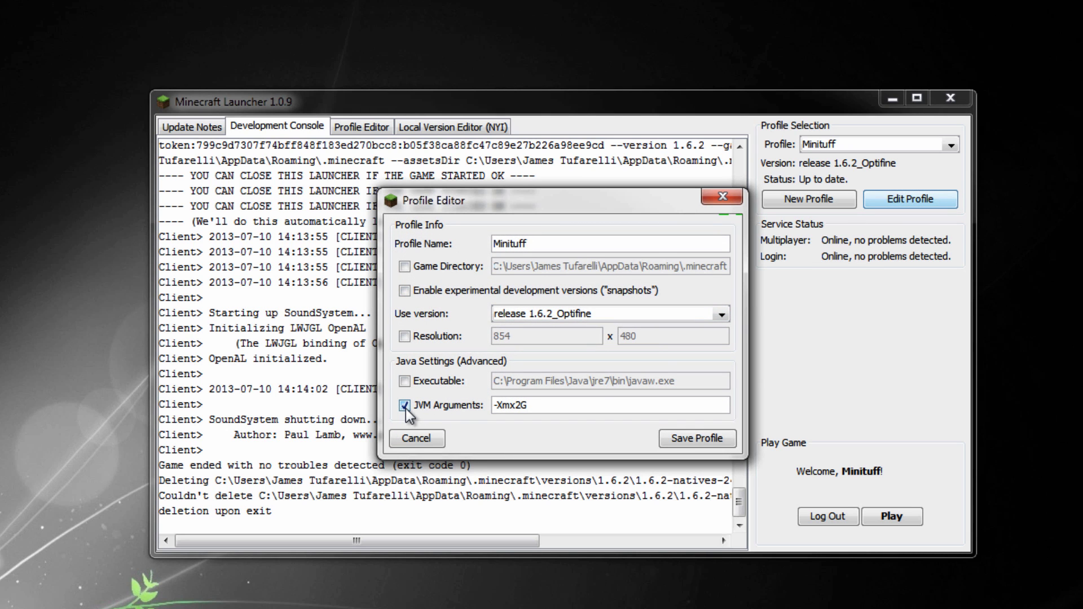
{"action": "left_click", "coordinate": [405, 408]}
{"action": "left_click", "coordinate": [401, 408]}
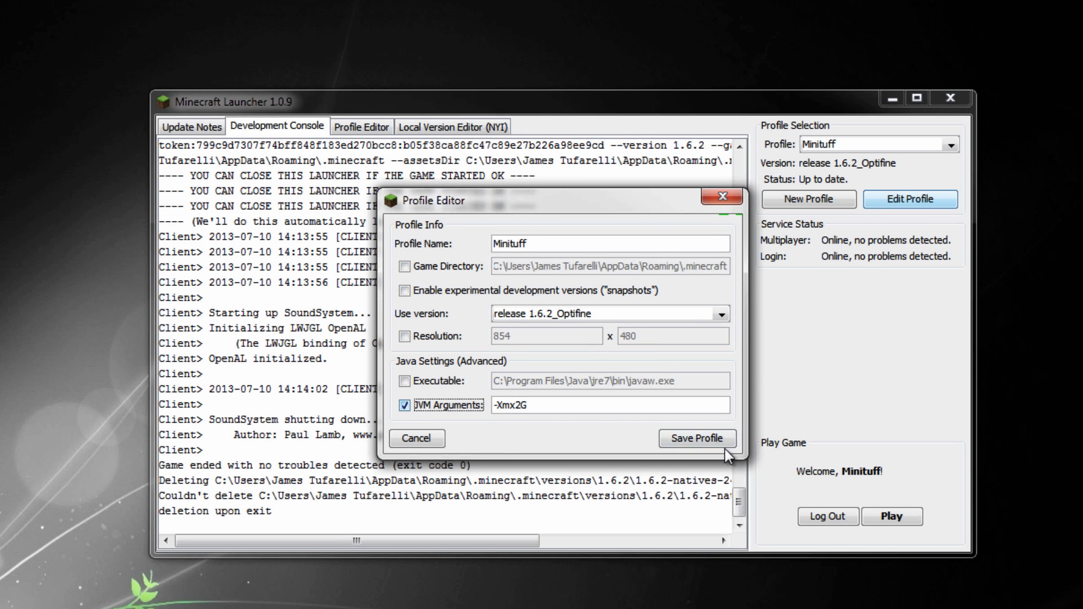